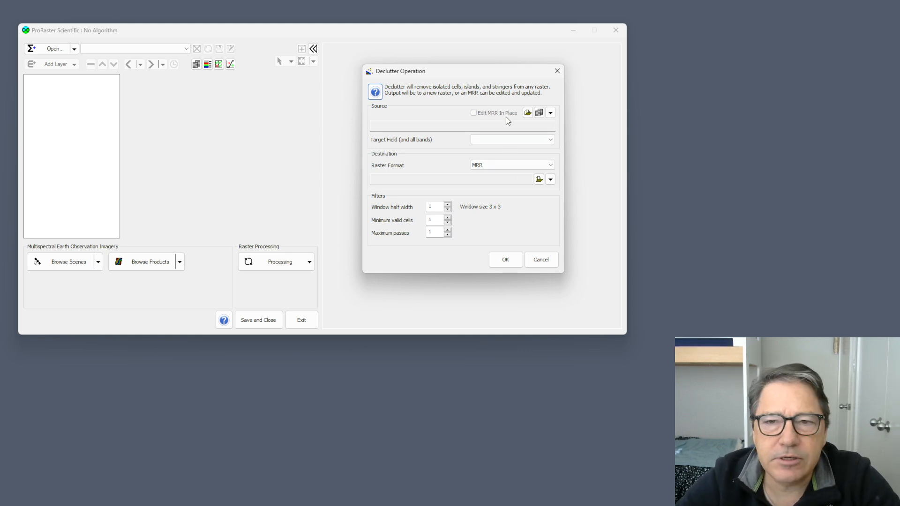
# Choose the recent raster C:/Data/GLO-30/New_Caledonia/DEM_Masked_Export.mrr as the source of the Declutter operation
pyautogui.click(550, 112)
pyautogui.moveTo(569, 126)
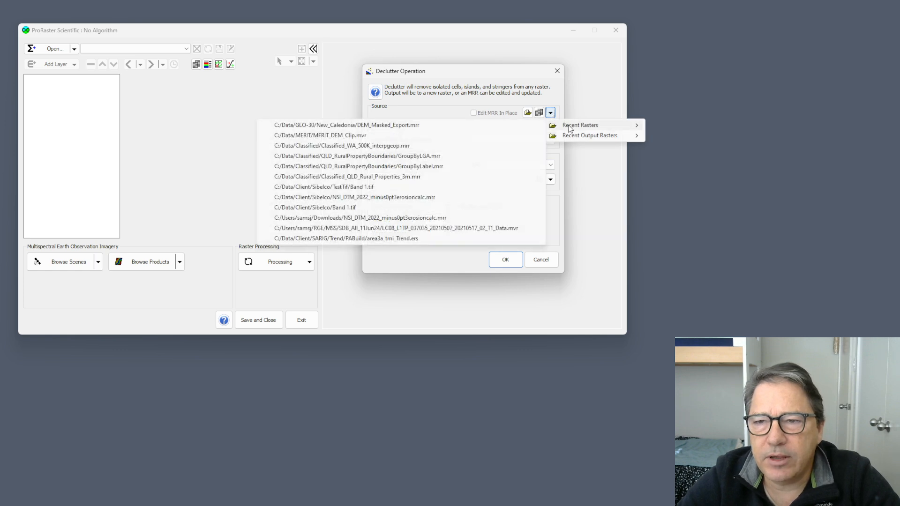
pyautogui.click(348, 126)
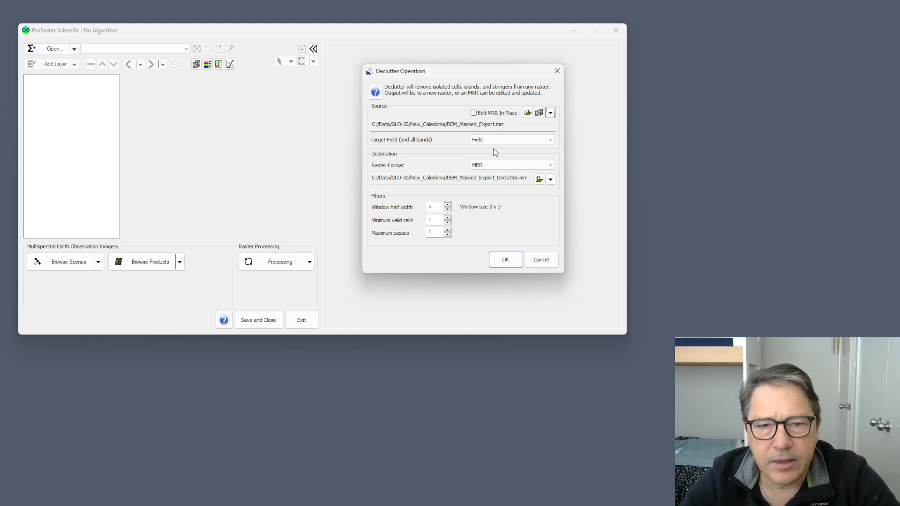
# Review the choices for target field and output raster format, keeping Field and MRR selected
pyautogui.click(550, 169)
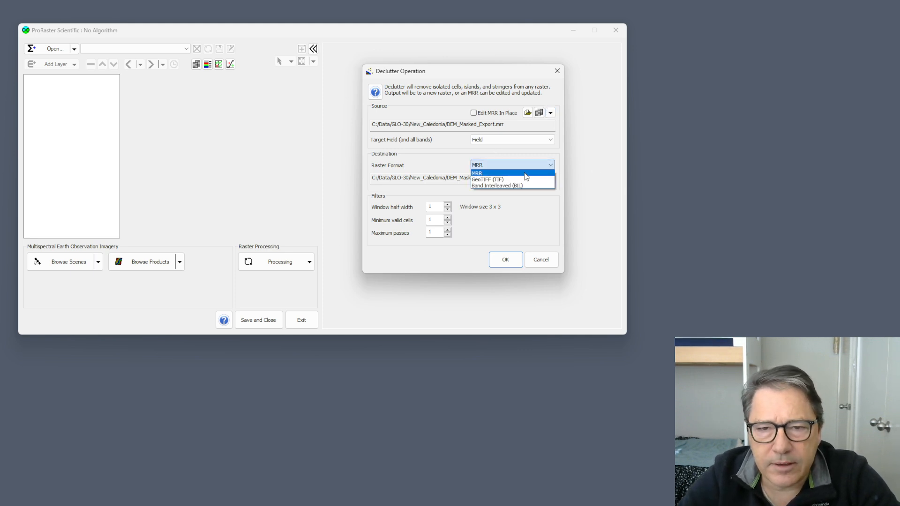
pyautogui.click(559, 167)
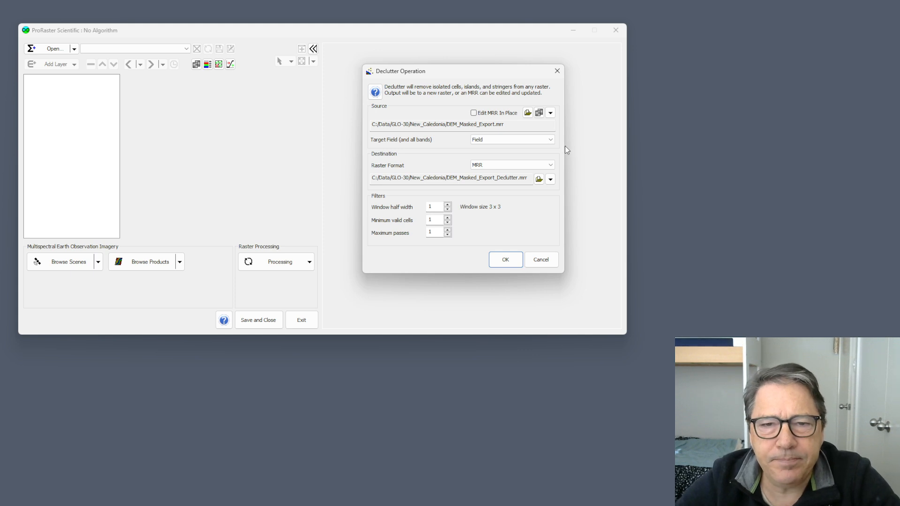
pyautogui.click(550, 141)
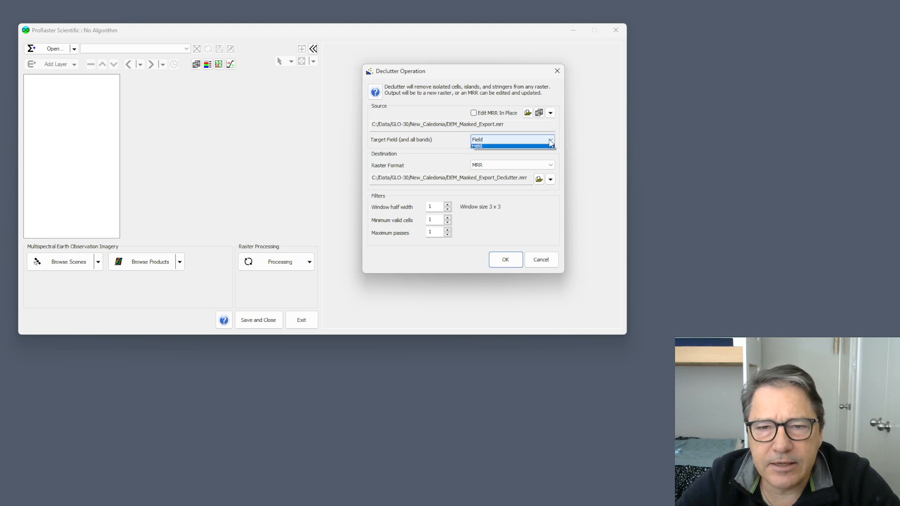
pyautogui.click(550, 145)
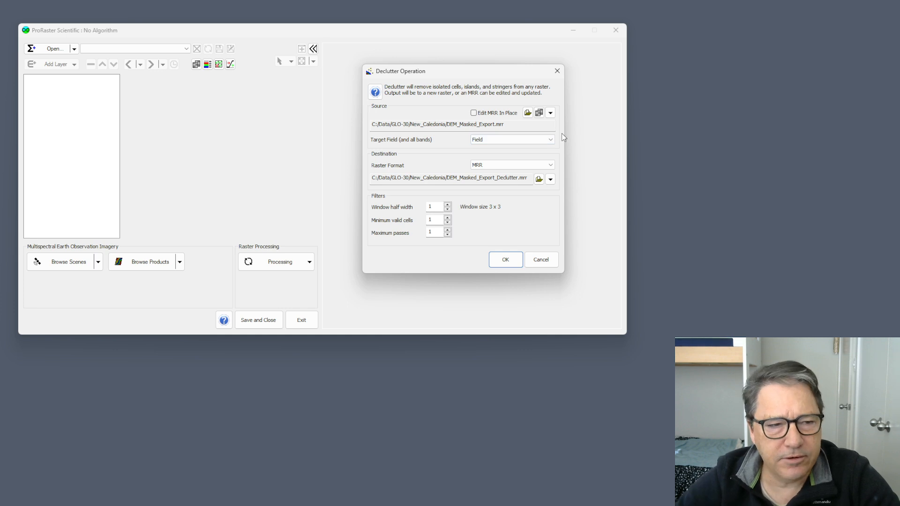
pyautogui.click(551, 165)
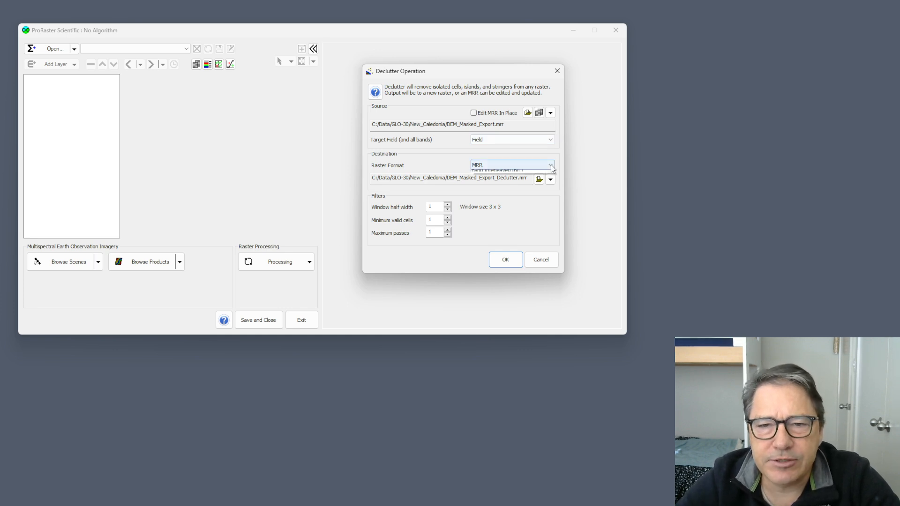
pyautogui.click(552, 167)
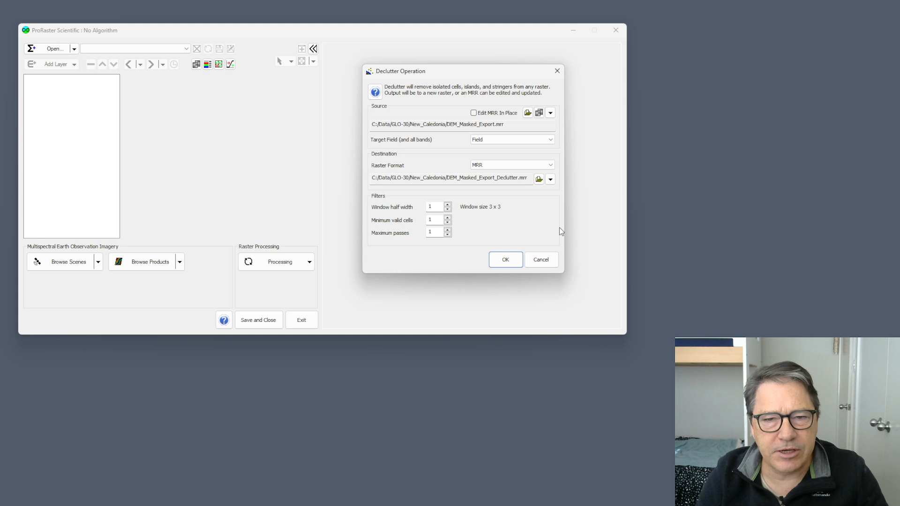
# Try a window half width of 7 in the declutter filters and reset it to 1
pyautogui.click(447, 205)
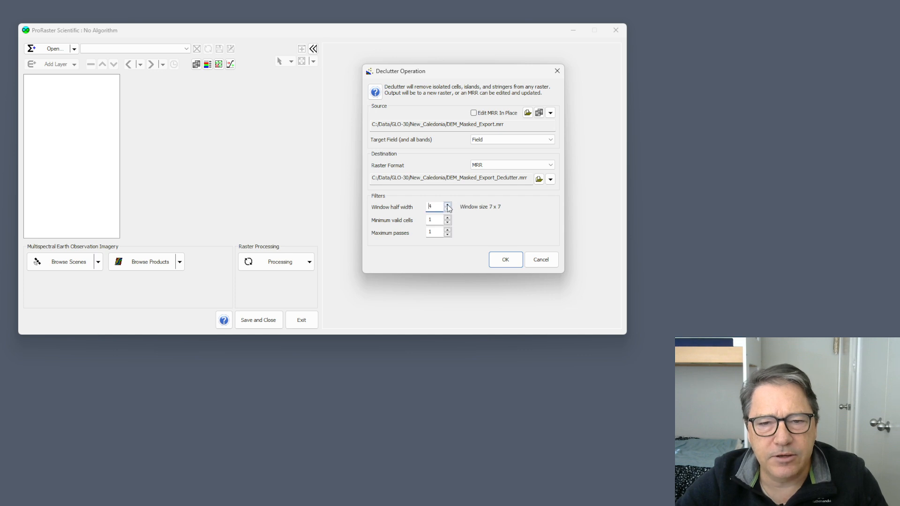
pyautogui.scroll(5, 442, 207)
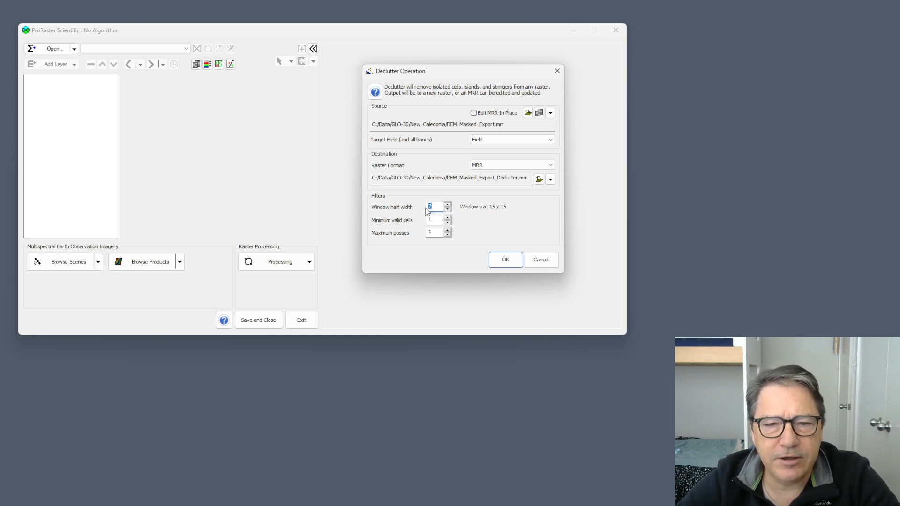
pyautogui.write('1')
# Run the Declutter operation with minimum valid cells kept at 1 and dismiss the finished processing report
pyautogui.click(439, 220)
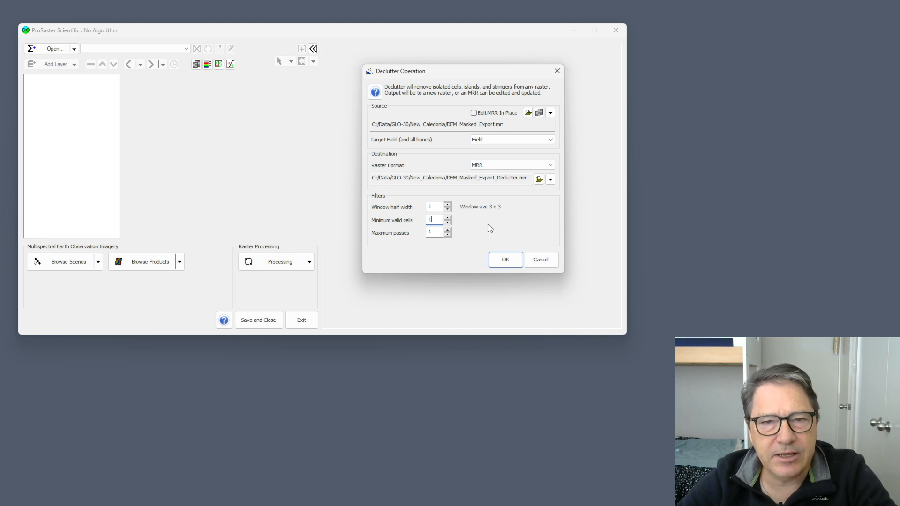
pyautogui.click(507, 260)
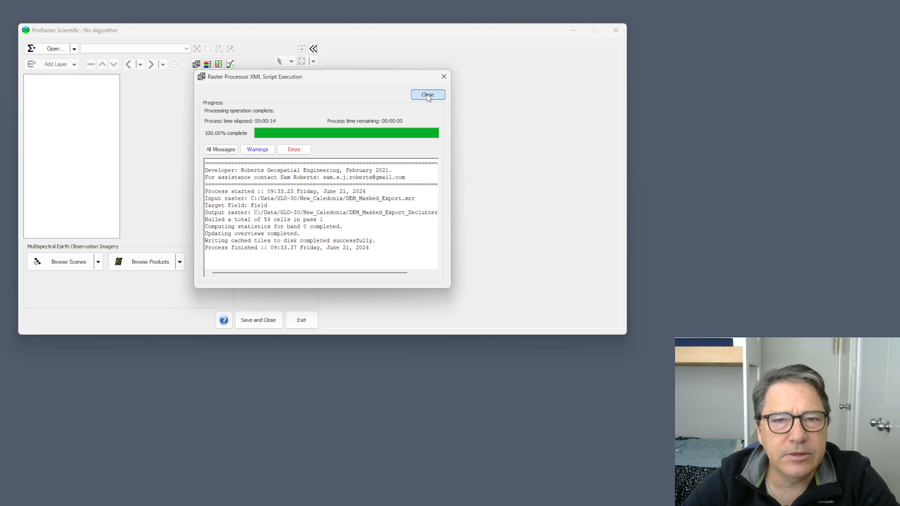
pyautogui.click(427, 95)
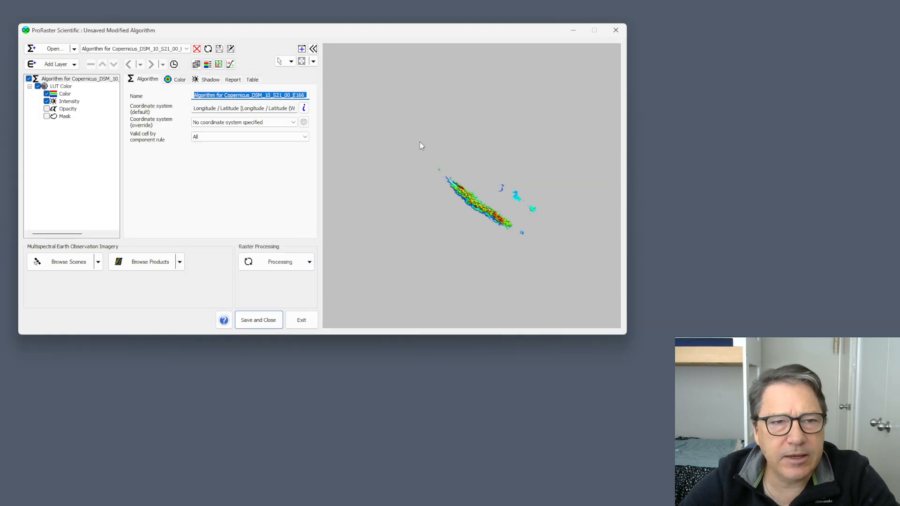
# Unload the modified algorithm without saving it and open the recent algorithm C:/Data/GLO-30/New_Caledonia/DemoDeclutter.mrd
pyautogui.click(197, 48)
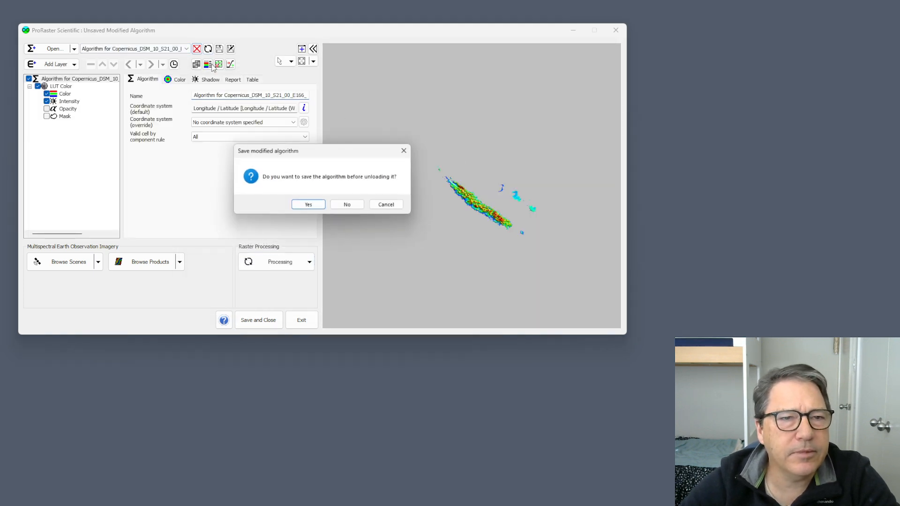
pyautogui.click(347, 205)
pyautogui.click(74, 49)
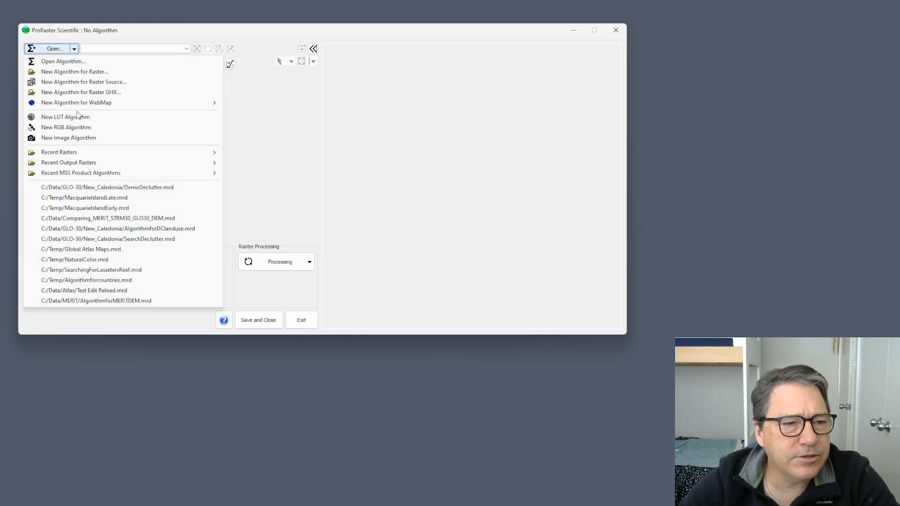
pyautogui.click(80, 187)
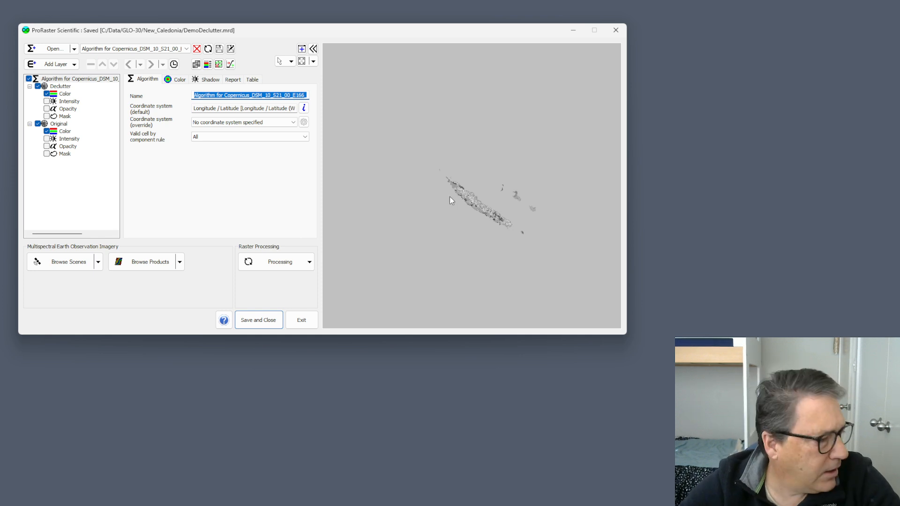
# Examine the southwestern coastline and its narrow inlet at cell level for isolated cells that the declutter removed
pyautogui.scroll(5, 481, 209)
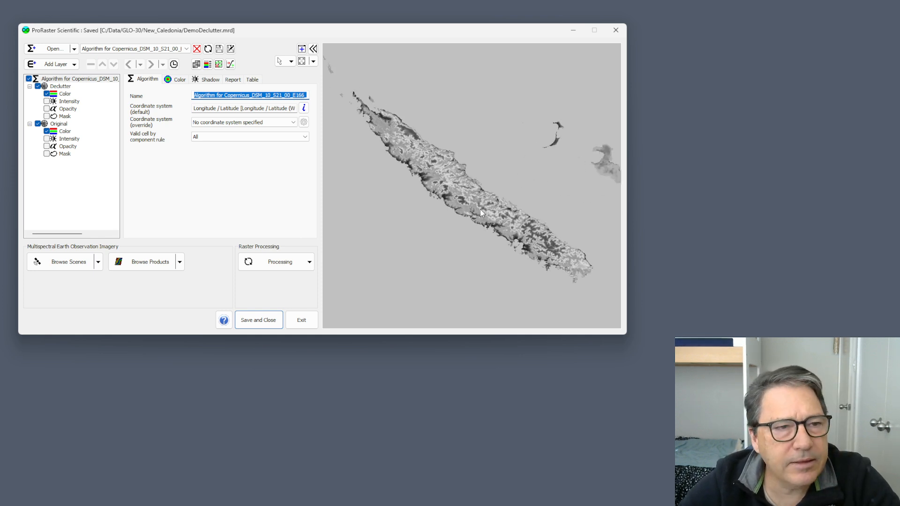
pyautogui.scroll(1, 480, 209)
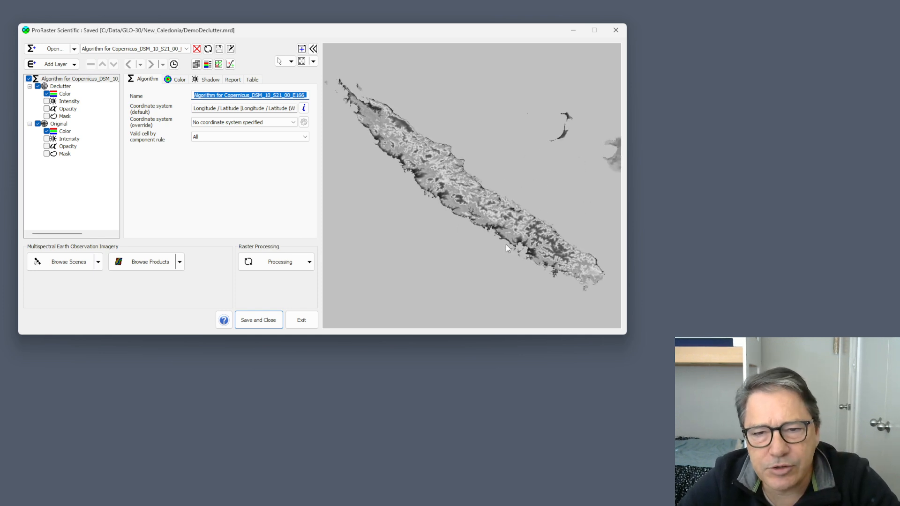
pyautogui.scroll(4, 548, 269)
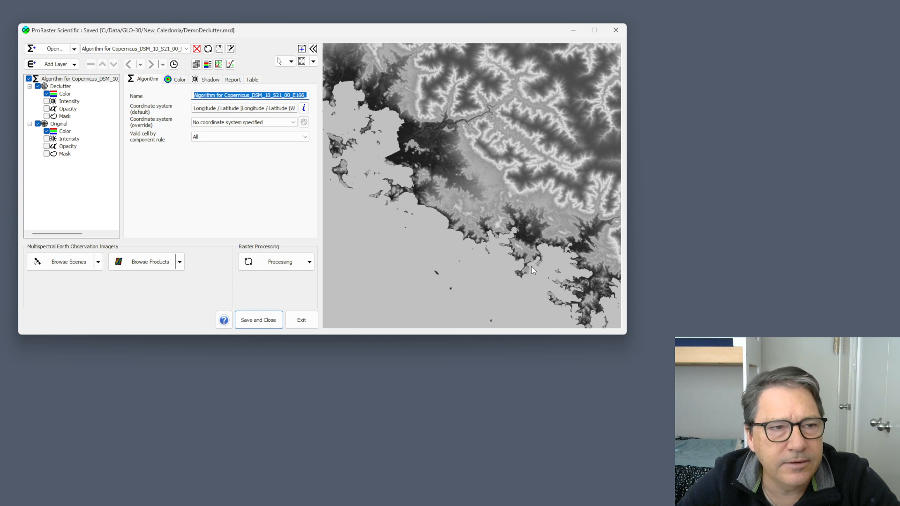
pyautogui.scroll(5, 522, 279)
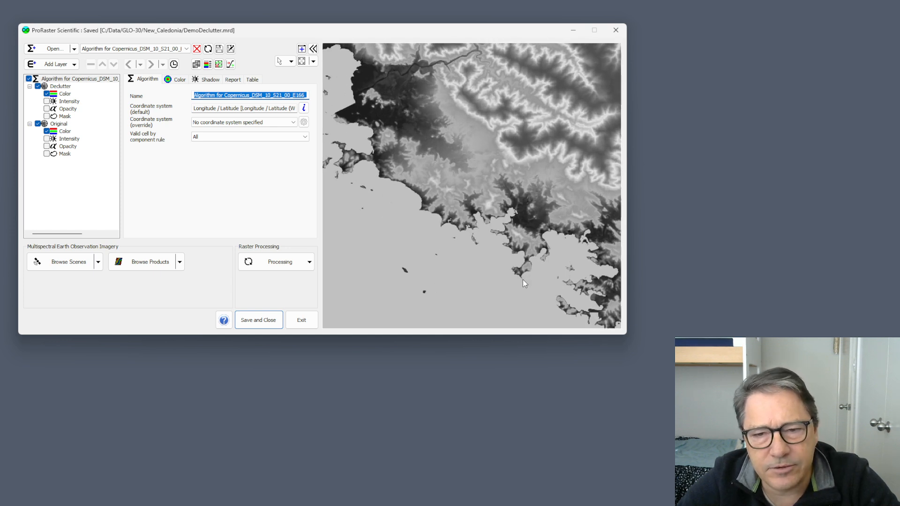
pyautogui.scroll(5, 515, 252)
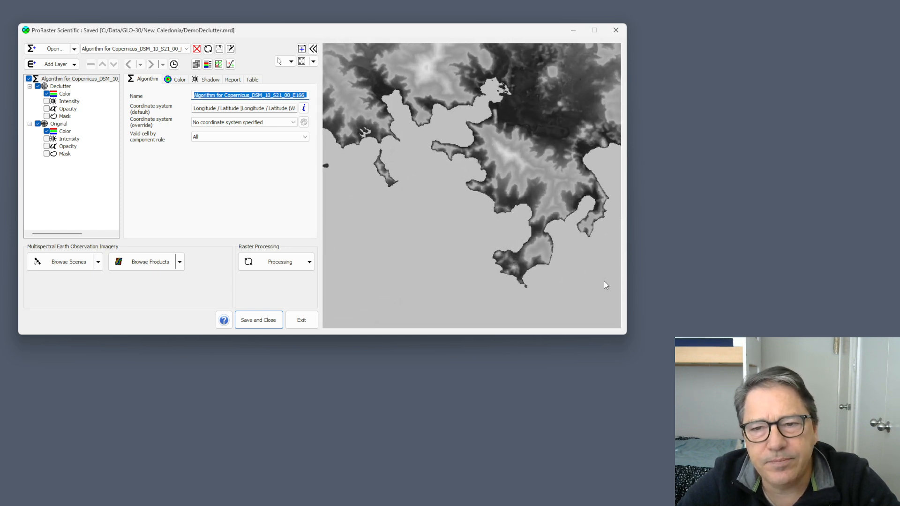
pyautogui.scroll(5, 515, 207)
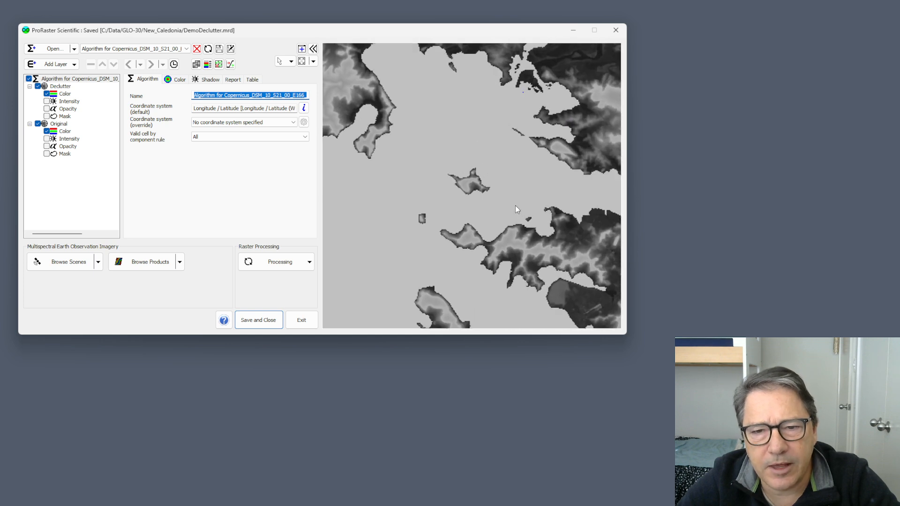
pyautogui.scroll(1, 507, 221)
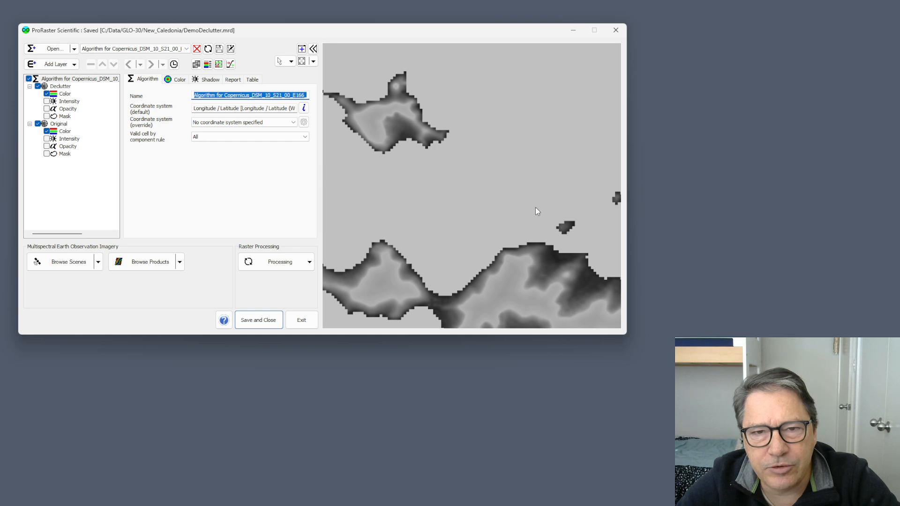
pyautogui.moveTo(571, 190); pyautogui.dragTo(458, 219)
pyautogui.moveTo(537, 208); pyautogui.dragTo(440, 184)
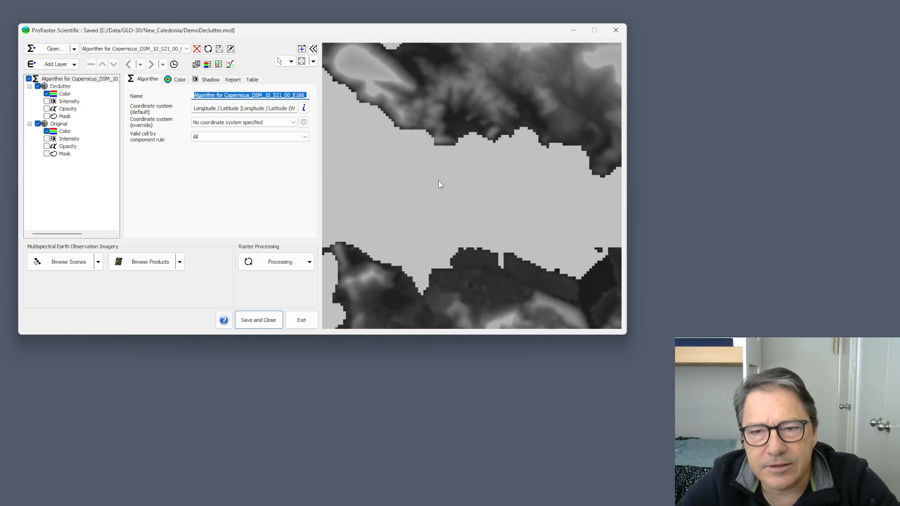
pyautogui.moveTo(586, 207); pyautogui.dragTo(442, 245)
pyautogui.moveTo(403, 165); pyautogui.dragTo(575, 218)
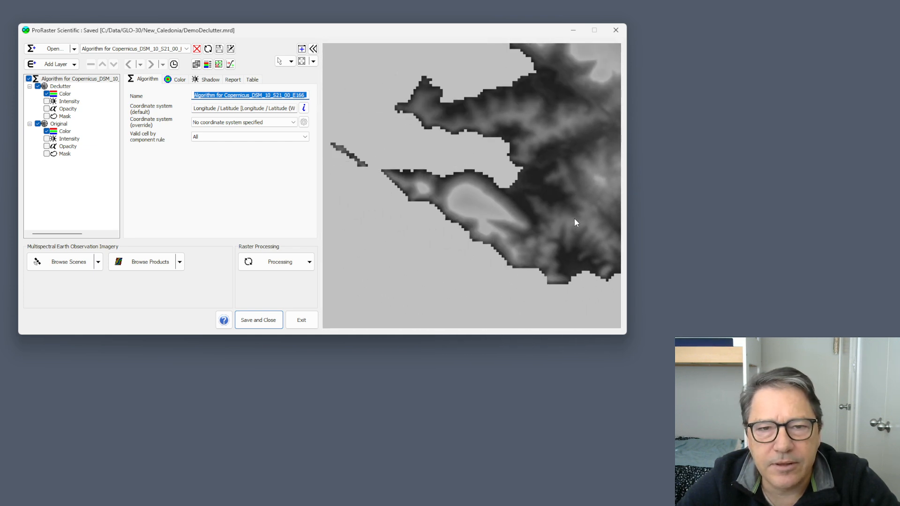
pyautogui.moveTo(450, 152); pyautogui.dragTo(524, 312)
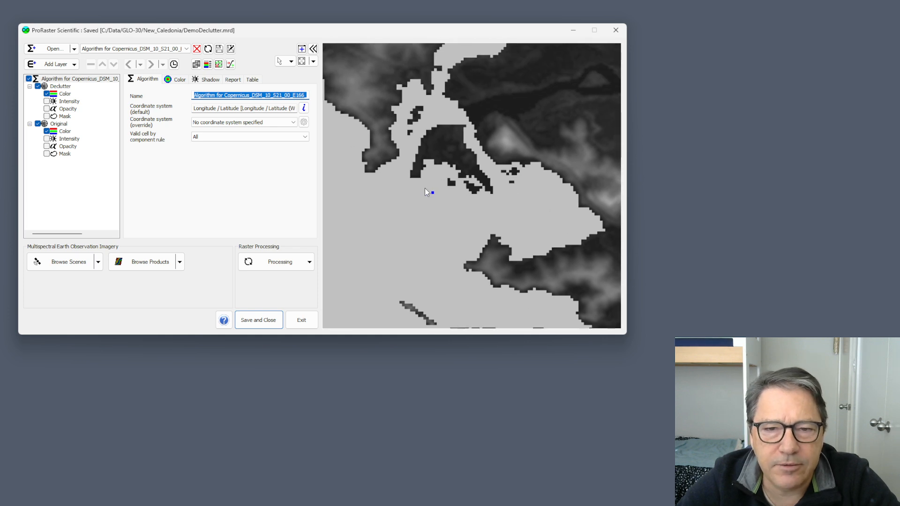
pyautogui.scroll(1, 435, 196)
pyautogui.scroll(2, 435, 196)
pyautogui.moveTo(434, 196); pyautogui.dragTo(488, 203)
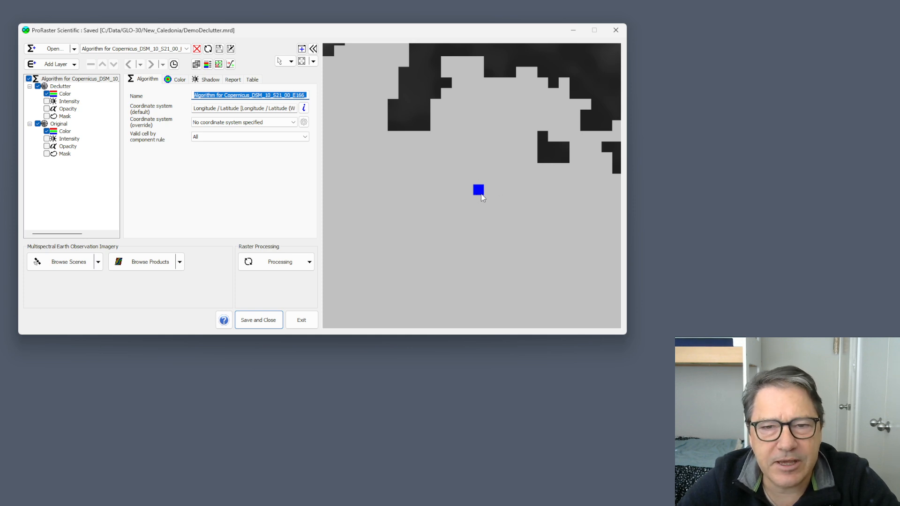
# Examine the open water farther west along the coast for another isolated cell removed by the declutter
pyautogui.scroll(-3, 477, 195)
pyautogui.scroll(-5, 478, 196)
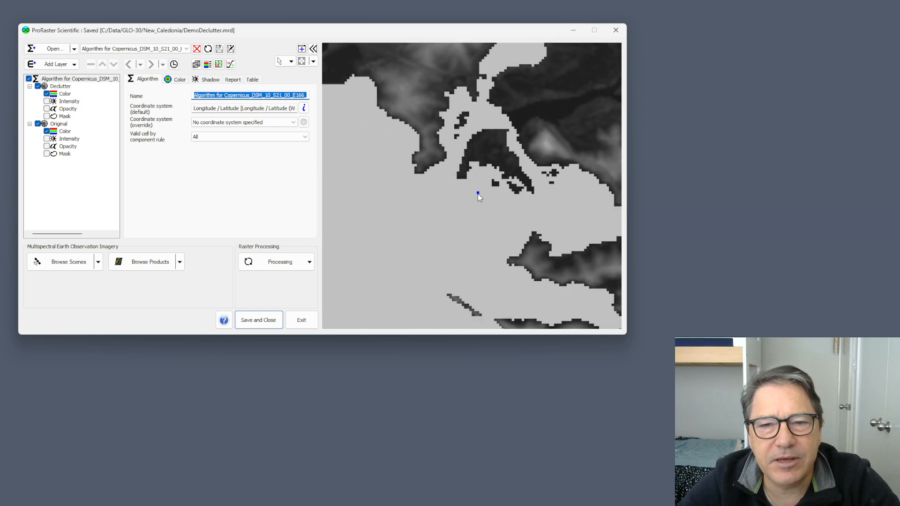
pyautogui.scroll(-3, 477, 193)
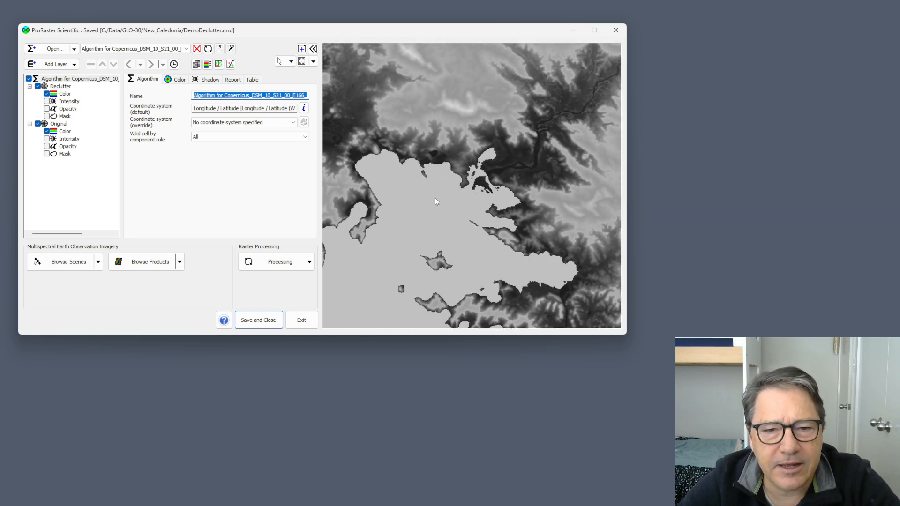
pyautogui.moveTo(434, 198); pyautogui.dragTo(614, 211)
pyautogui.moveTo(396, 168); pyautogui.dragTo(541, 168)
pyautogui.moveTo(385, 183); pyautogui.dragTo(454, 169)
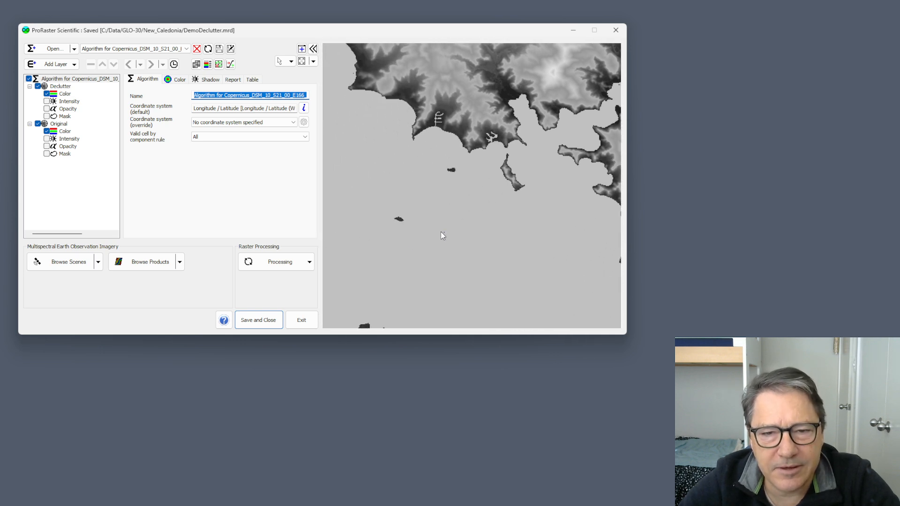
pyautogui.scroll(5, 443, 232)
pyautogui.scroll(2, 443, 234)
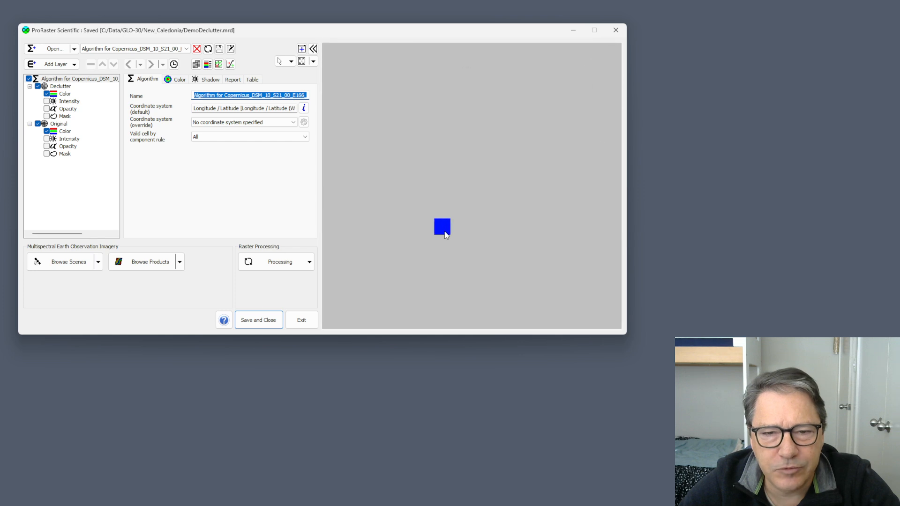
pyautogui.scroll(-4, 444, 230)
pyautogui.scroll(-3, 444, 229)
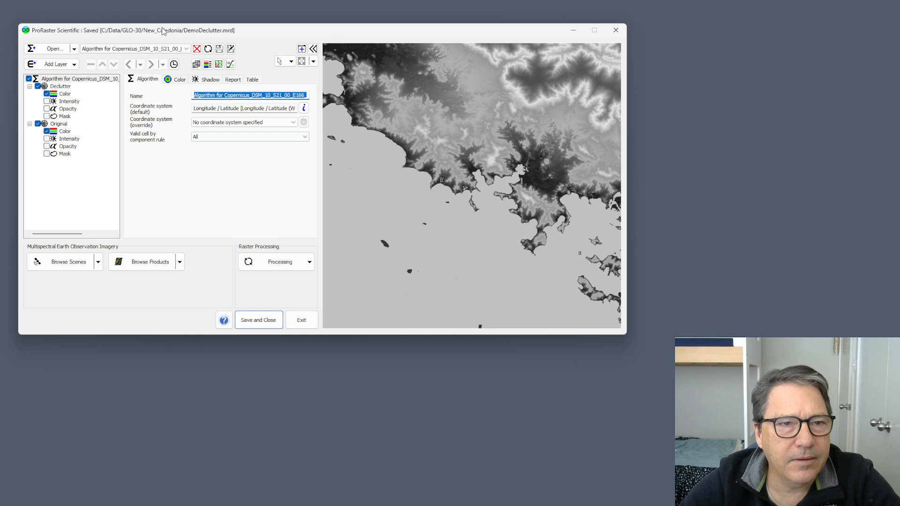
# Unload the algorithm and set up a new Declutter operation with source raster C:/Data/GLO-30/New_Caledonia/DEM_Masked_Export.mrr
pyautogui.click(197, 49)
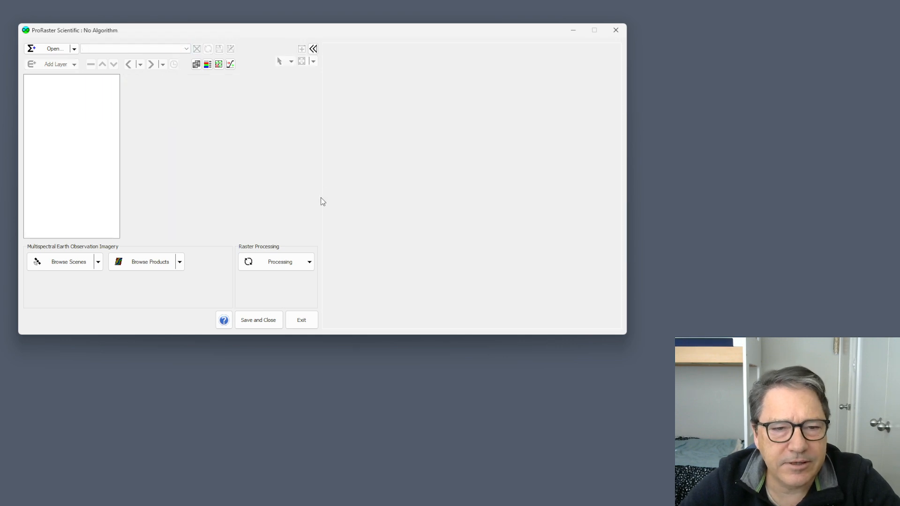
pyautogui.click(293, 263)
pyautogui.click(279, 369)
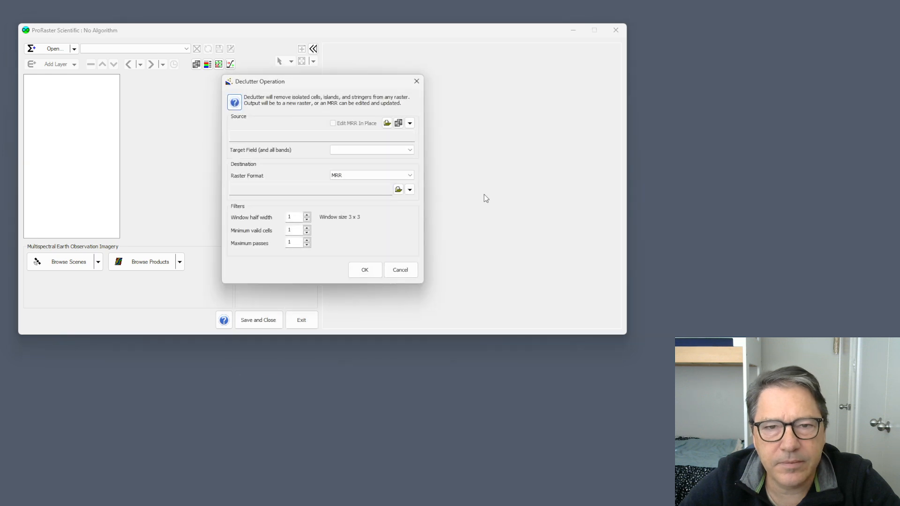
pyautogui.click(410, 123)
pyautogui.moveTo(463, 135)
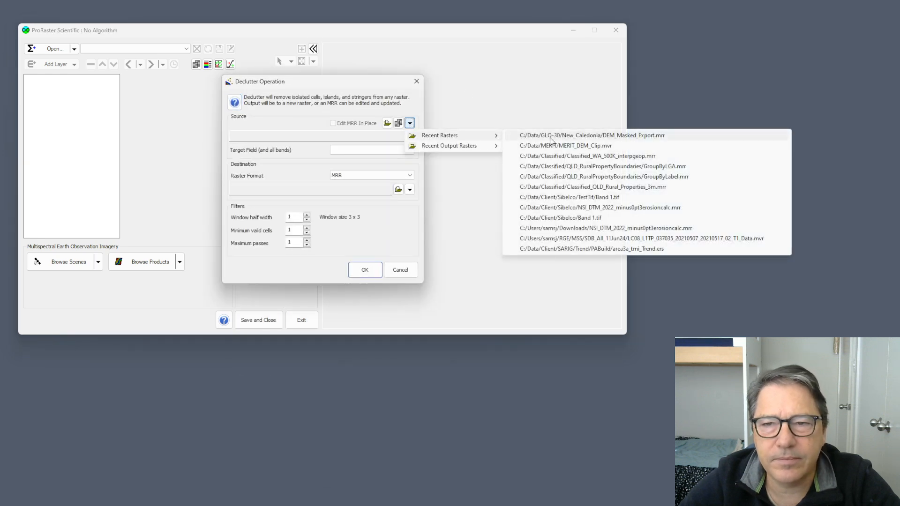
pyautogui.click(554, 136)
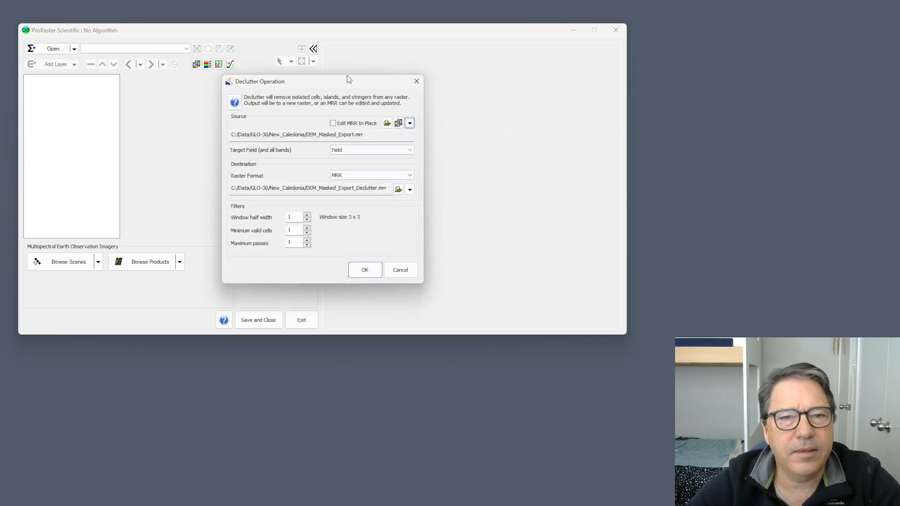
pyautogui.moveTo(325, 84); pyautogui.dragTo(484, 72)
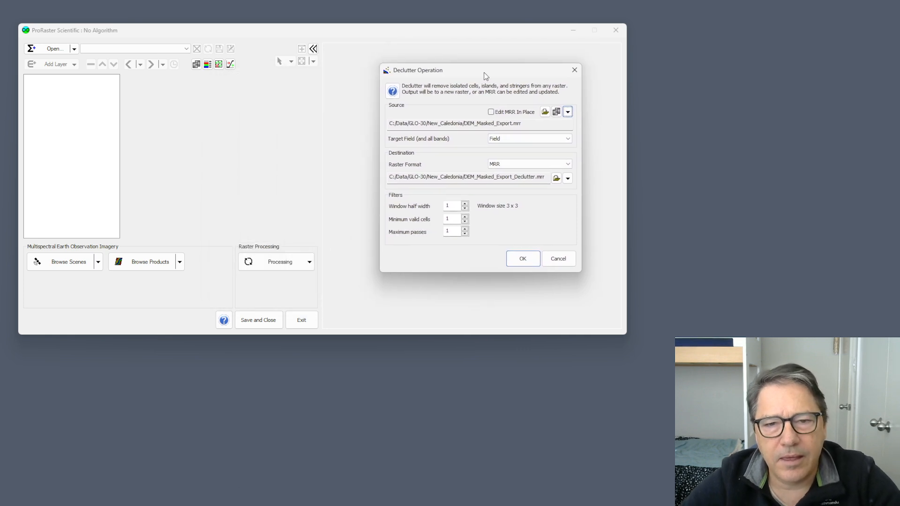
# Try larger window half widths up to 4 for the declutter filter and return the value to 1
pyautogui.click(465, 204)
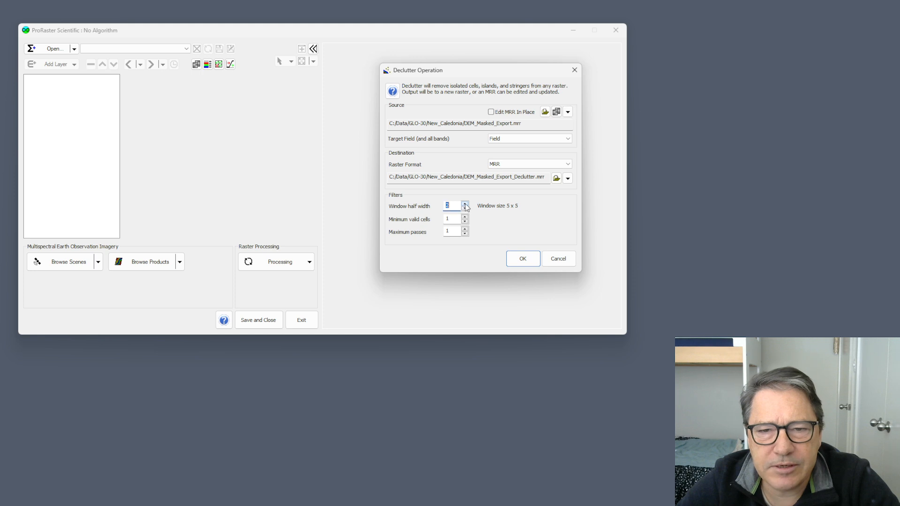
pyautogui.click(465, 205)
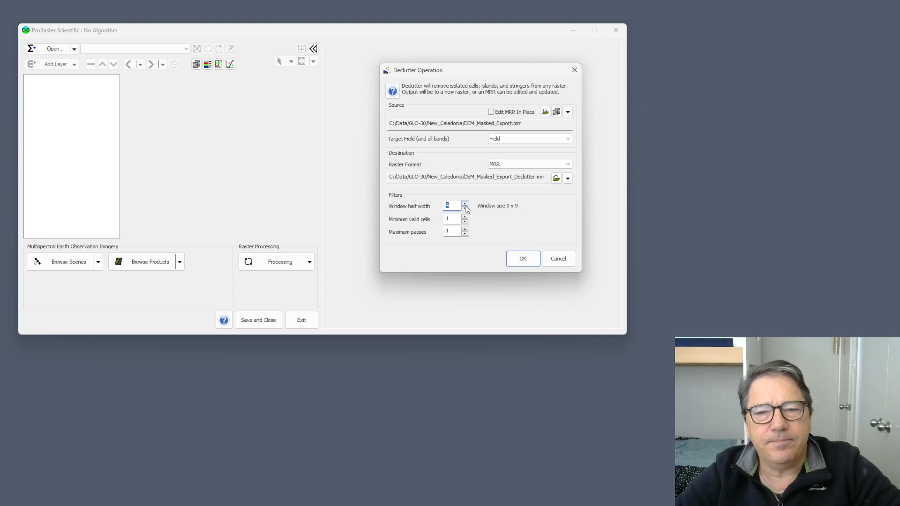
pyautogui.click(465, 209)
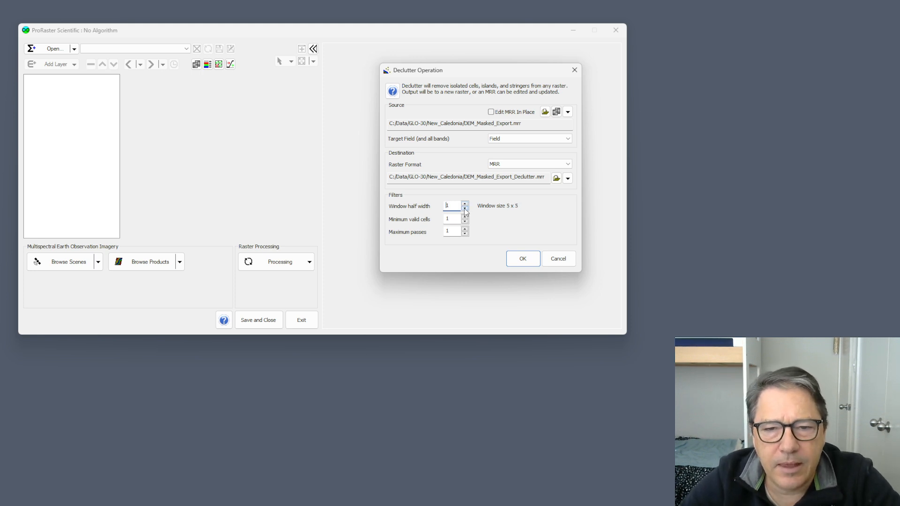
pyautogui.click(465, 209)
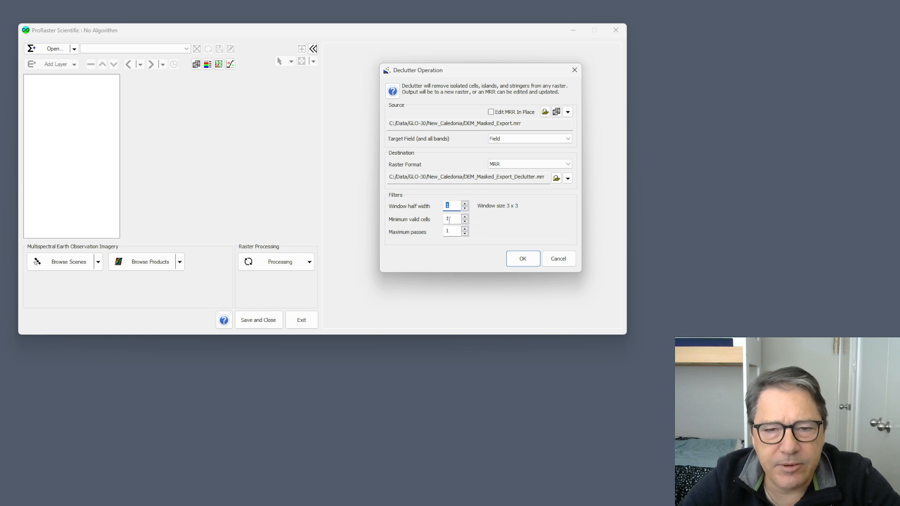
# Set the declutter filter's minimum valid cells to 3 and maximum passes to 16
pyautogui.click(465, 217)
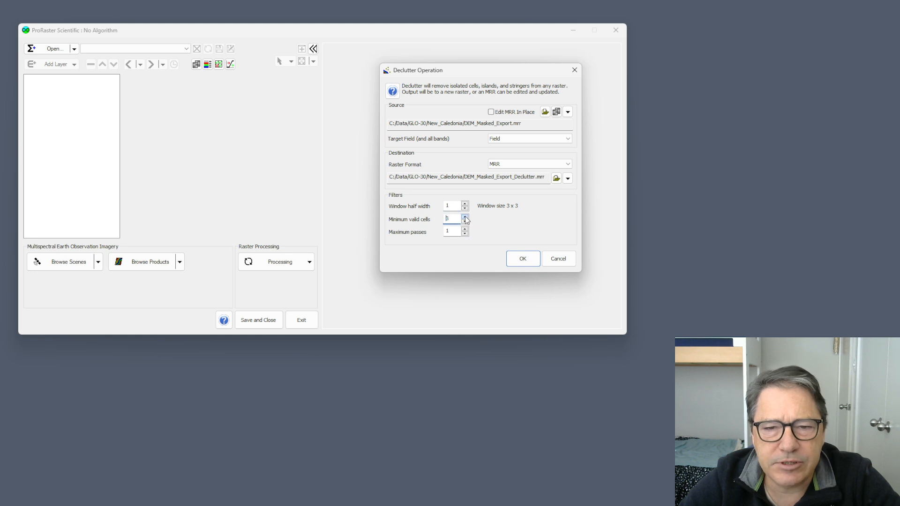
pyautogui.click(465, 217)
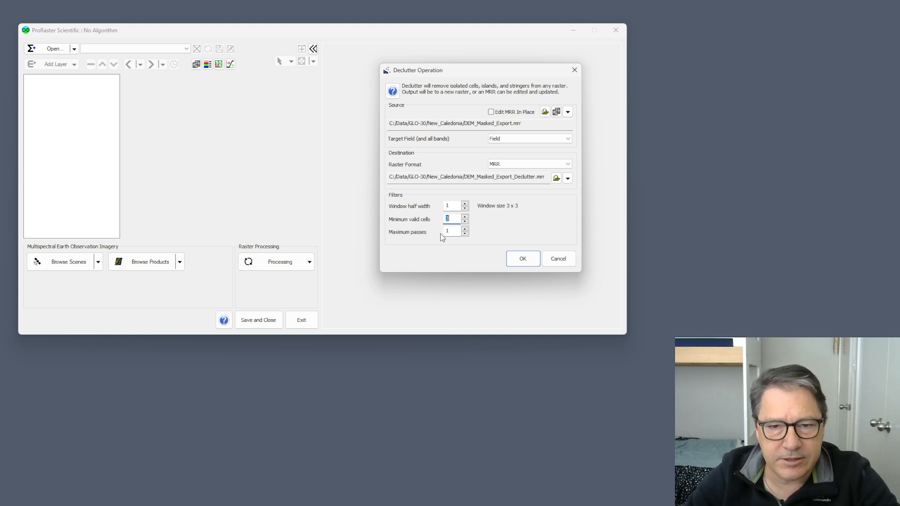
pyautogui.click(464, 229)
pyautogui.click(465, 229)
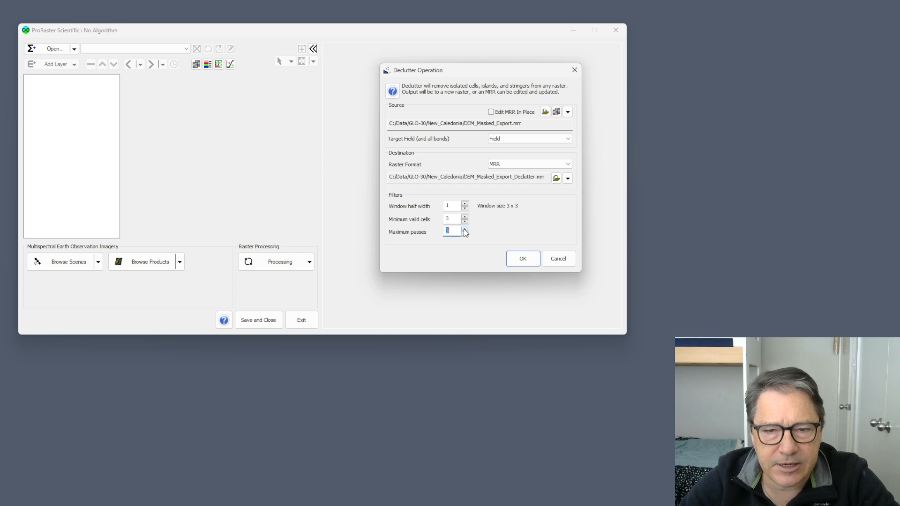
pyautogui.click(464, 229)
pyautogui.click(465, 229)
pyautogui.click(464, 230)
pyautogui.click(464, 230)
pyautogui.click(464, 230)
pyautogui.click(464, 229)
pyautogui.click(464, 229)
pyautogui.click(465, 230)
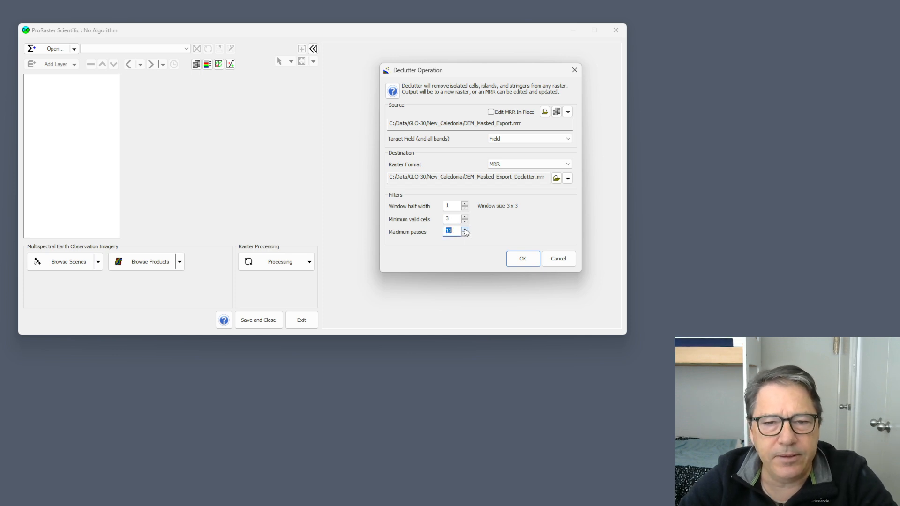
pyautogui.click(465, 230)
pyautogui.click(464, 229)
pyautogui.click(464, 229)
pyautogui.click(465, 230)
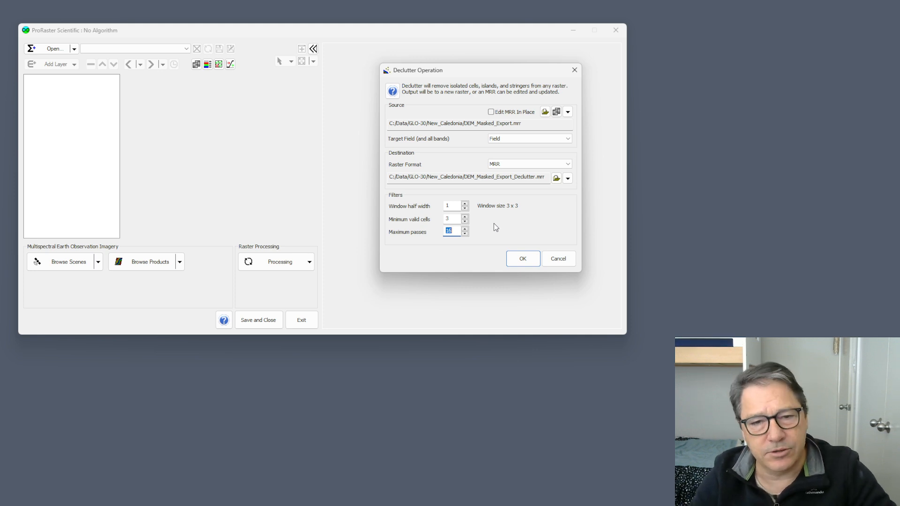
# Run the Declutter operation, enlarge the processing report to read the cells nulled per pass, and dismiss it
pyautogui.click(524, 259)
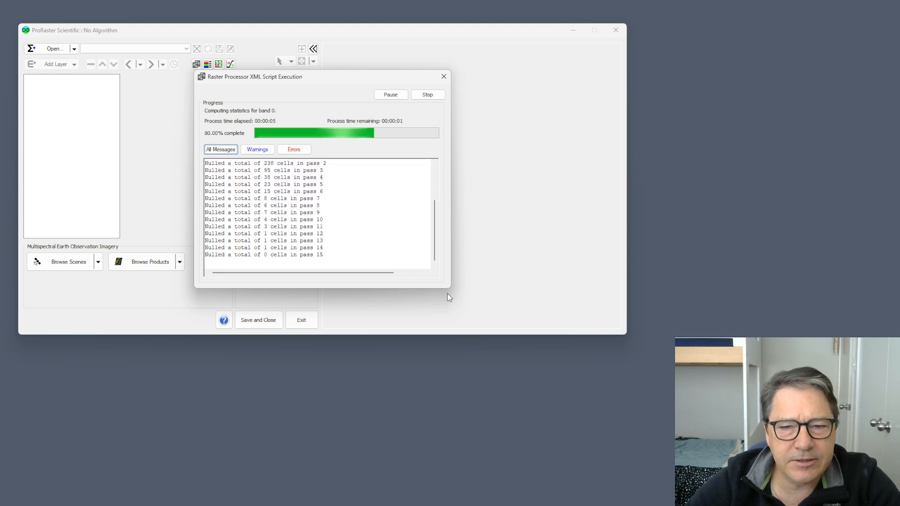
pyautogui.moveTo(447, 293); pyautogui.dragTo(489, 375)
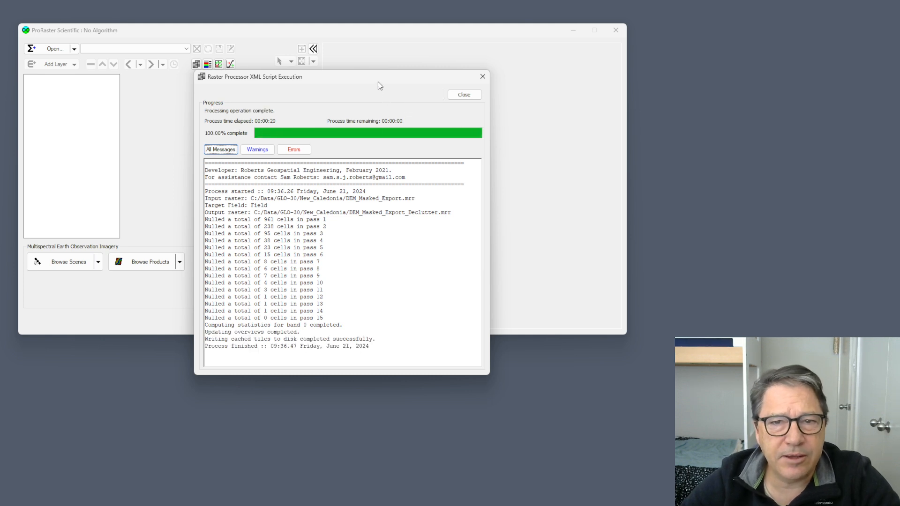
pyautogui.click(464, 95)
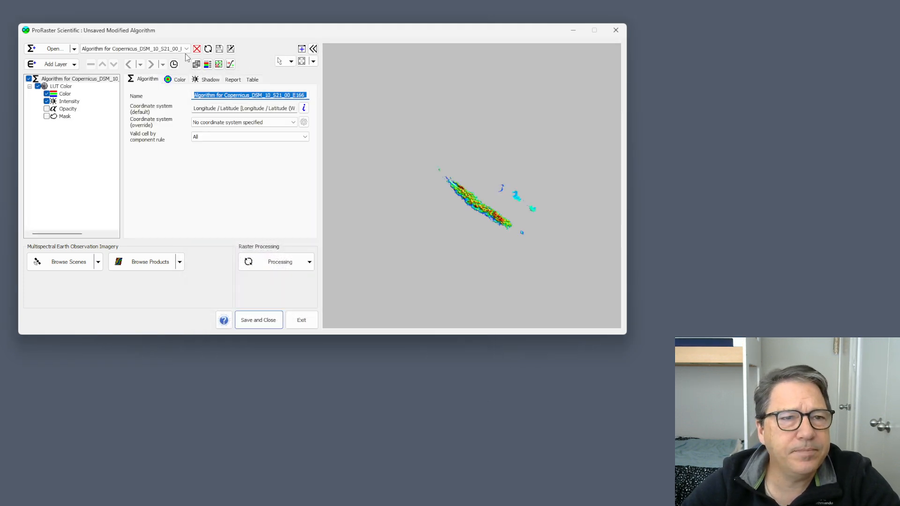
# Unload the modified algorithm without saving it and reopen the recent algorithm C:/Data/GLO-30/New_Caledonia/DemoDeclutter.mrd
pyautogui.click(197, 49)
pyautogui.click(342, 201)
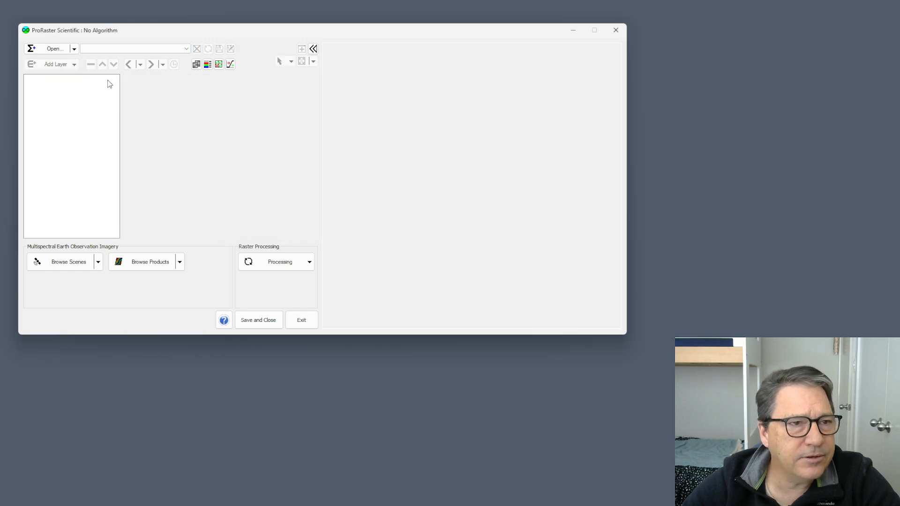
pyautogui.click(74, 48)
pyautogui.click(105, 187)
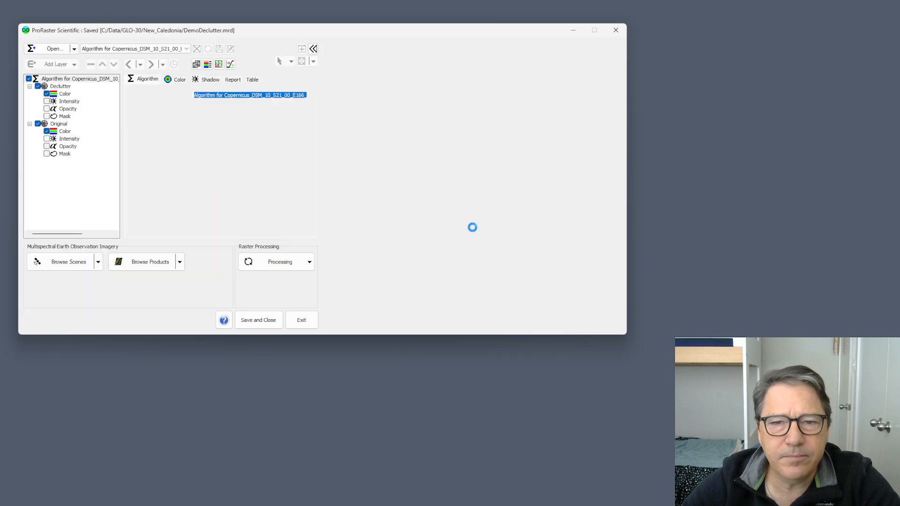
# Examine the southwestern peninsula and the small bay on its western side at cell level for removed stringers and isolated cells
pyautogui.scroll(10, 496, 219)
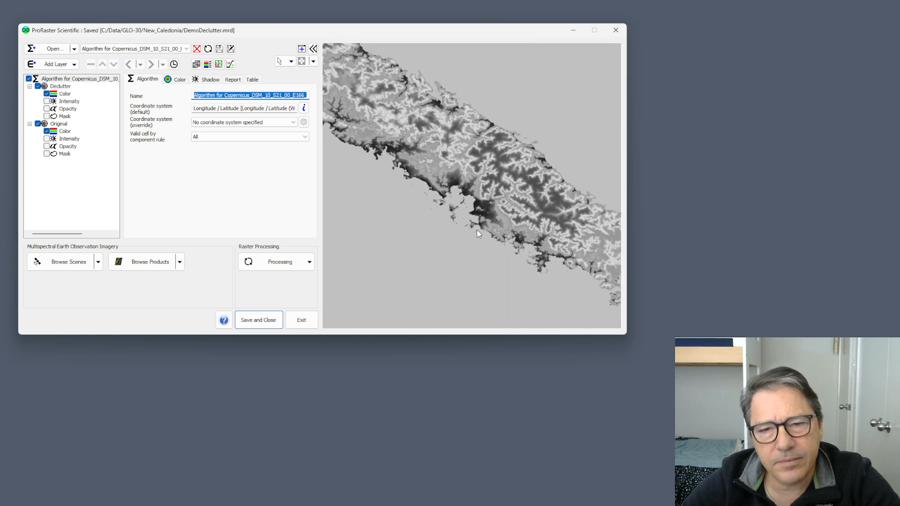
pyautogui.scroll(6, 488, 242)
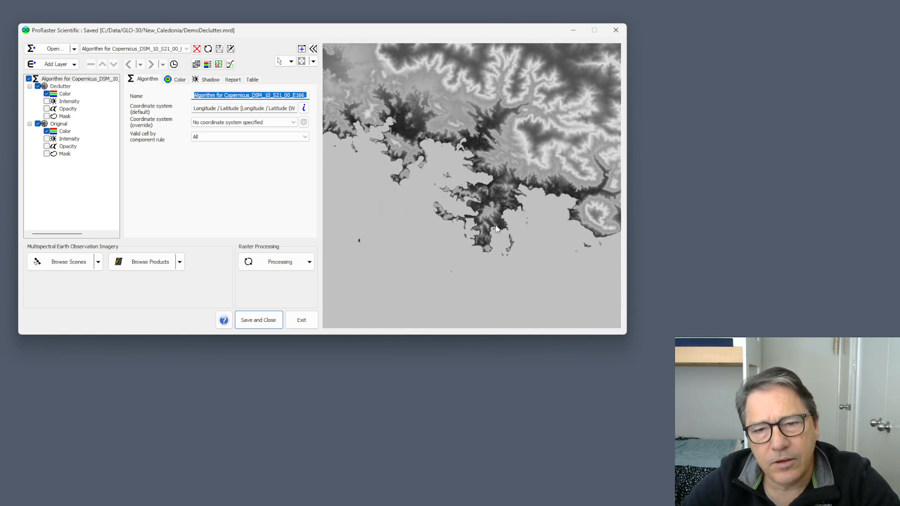
pyautogui.scroll(3, 513, 250)
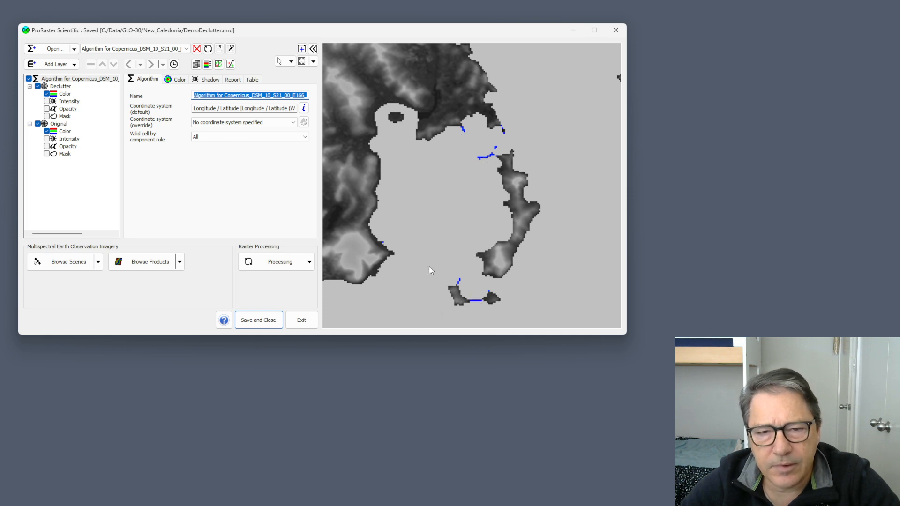
pyautogui.moveTo(401, 244); pyautogui.dragTo(483, 221)
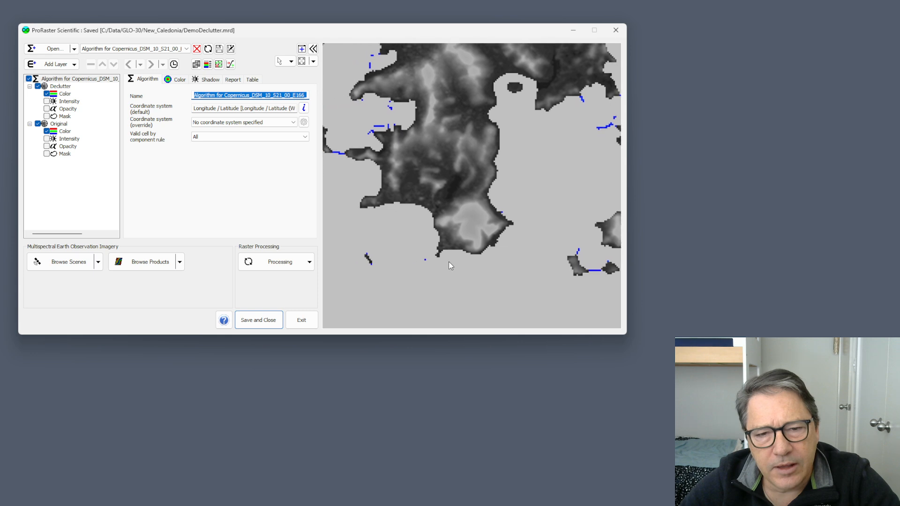
pyautogui.moveTo(449, 261); pyautogui.dragTo(446, 263)
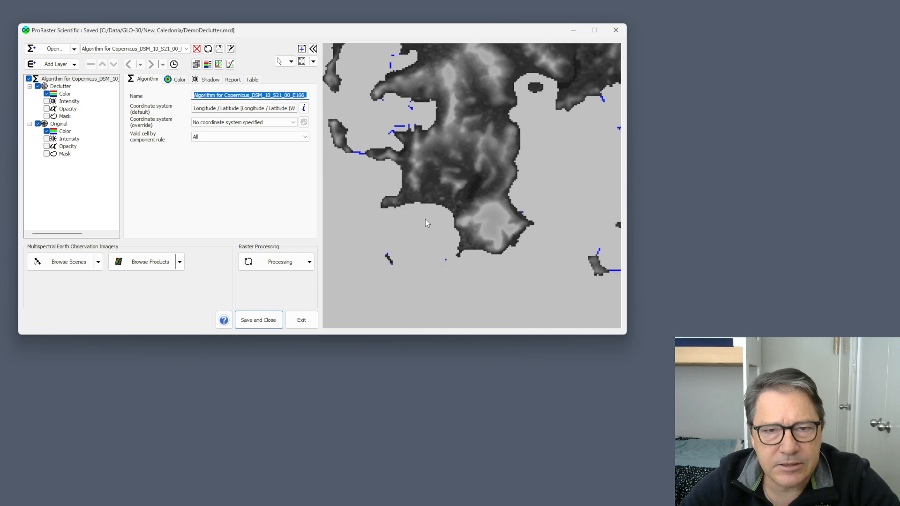
pyautogui.scroll(3, 409, 127)
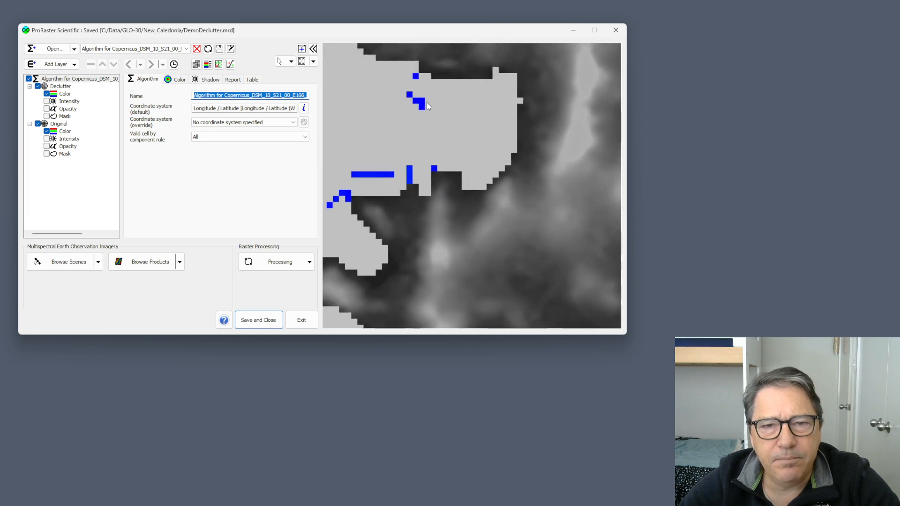
pyautogui.moveTo(402, 184); pyautogui.dragTo(482, 236)
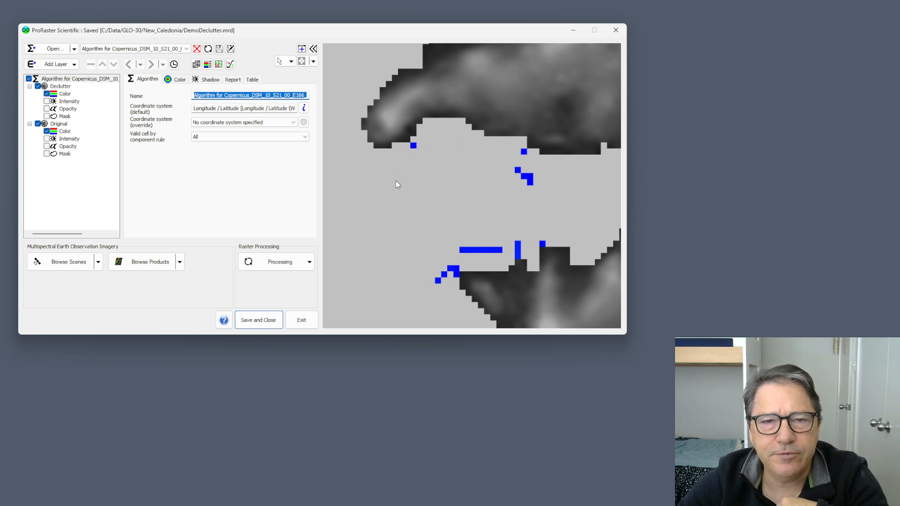
# Examine the bays, headlands and offshore island north of the peninsula for coastline cells removed by the declutter
pyautogui.scroll(-3, 401, 181)
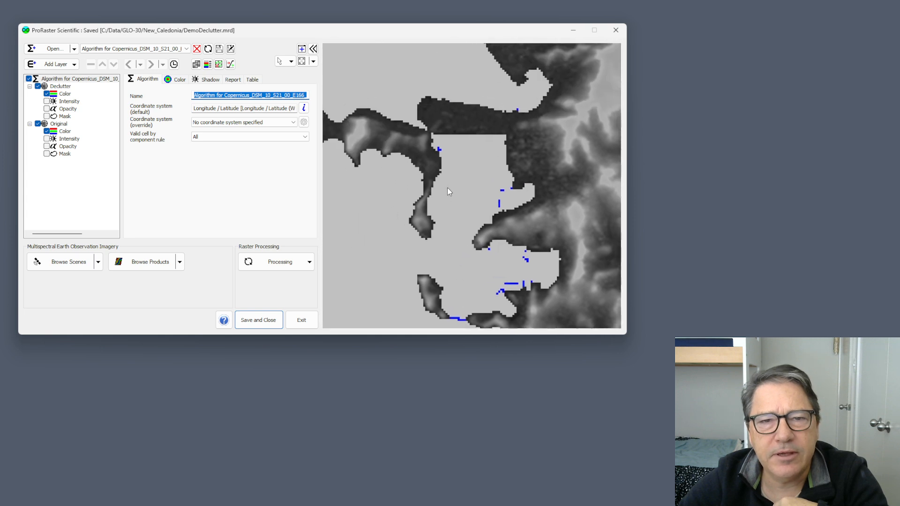
pyautogui.moveTo(447, 187); pyautogui.dragTo(457, 192)
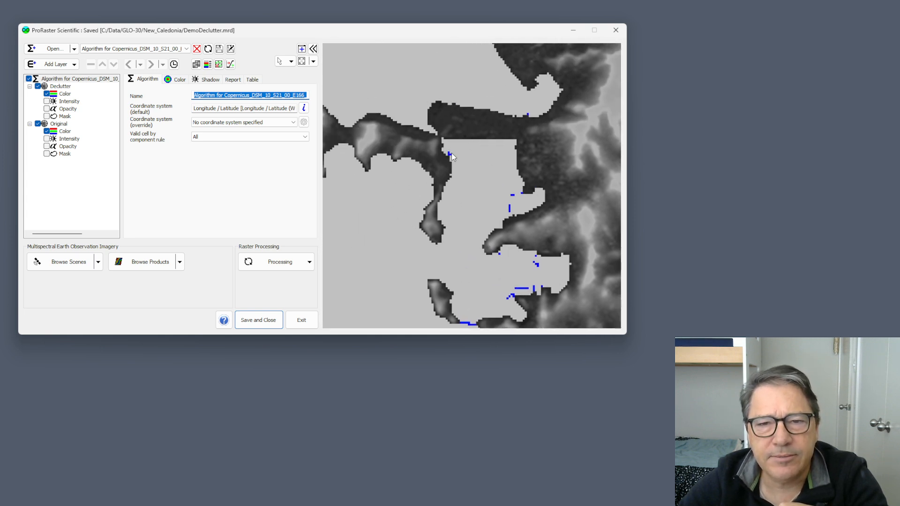
pyautogui.moveTo(461, 78); pyautogui.dragTo(539, 178)
pyautogui.moveTo(487, 102); pyautogui.dragTo(502, 206)
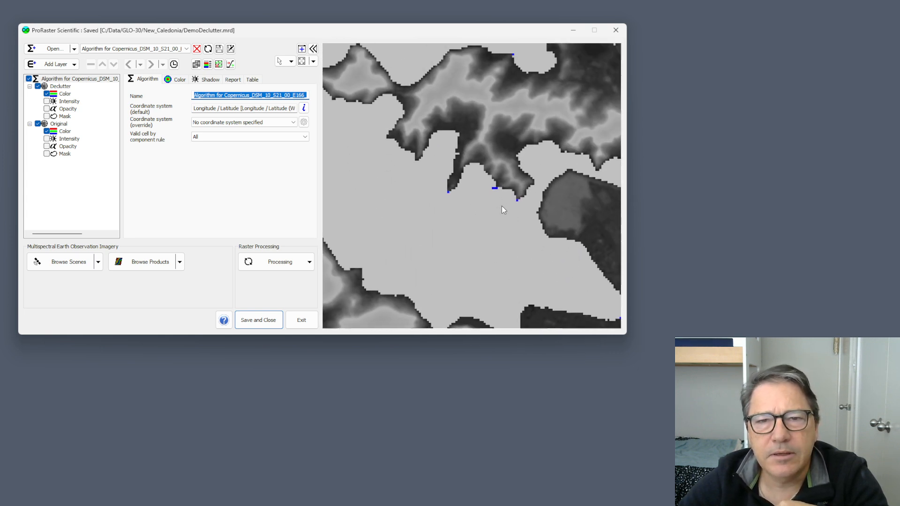
pyautogui.moveTo(409, 63); pyautogui.dragTo(399, 230)
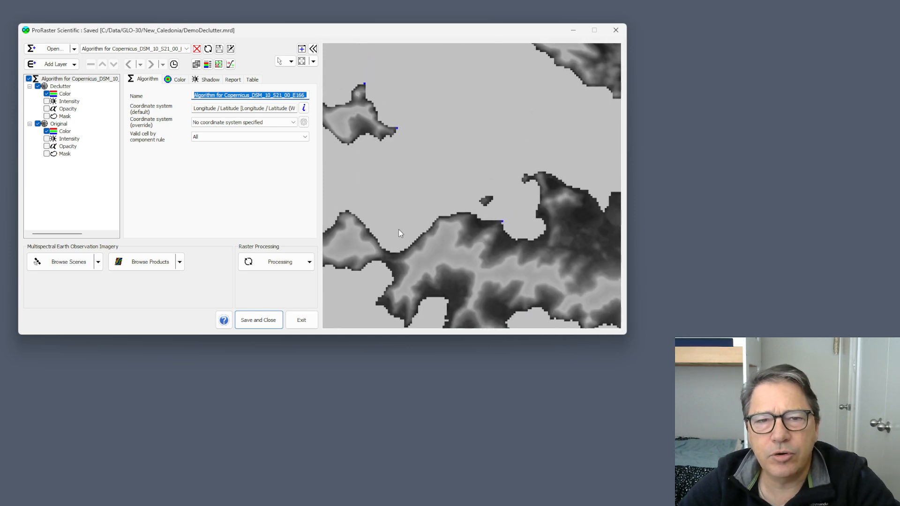
pyautogui.moveTo(475, 193); pyautogui.dragTo(519, 192)
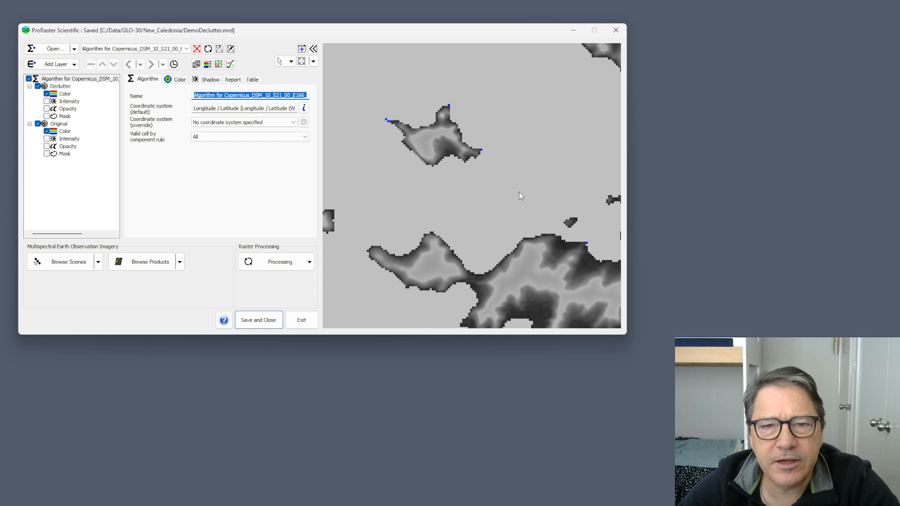
# Examine the narrow islet and the cluster of small islands in the next bay northward for removed cells
pyautogui.moveTo(487, 98); pyautogui.dragTo(453, 179)
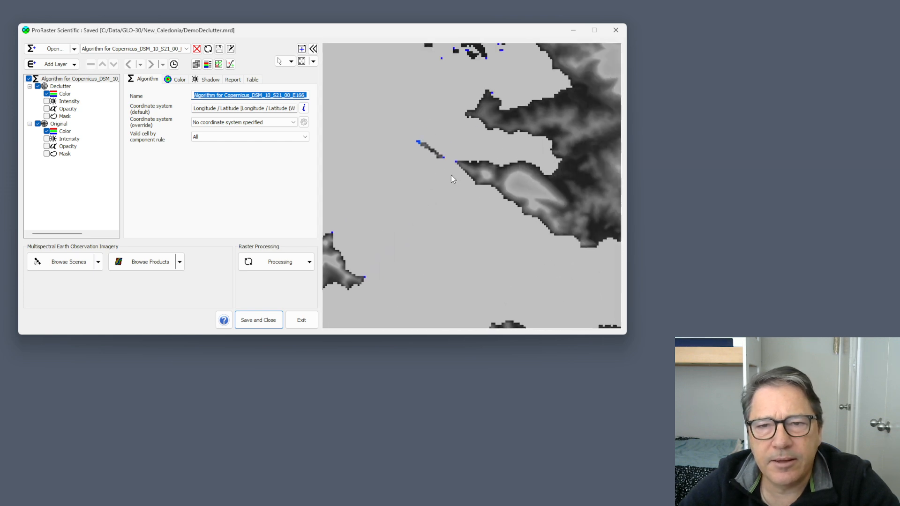
pyautogui.moveTo(453, 88); pyautogui.dragTo(489, 171)
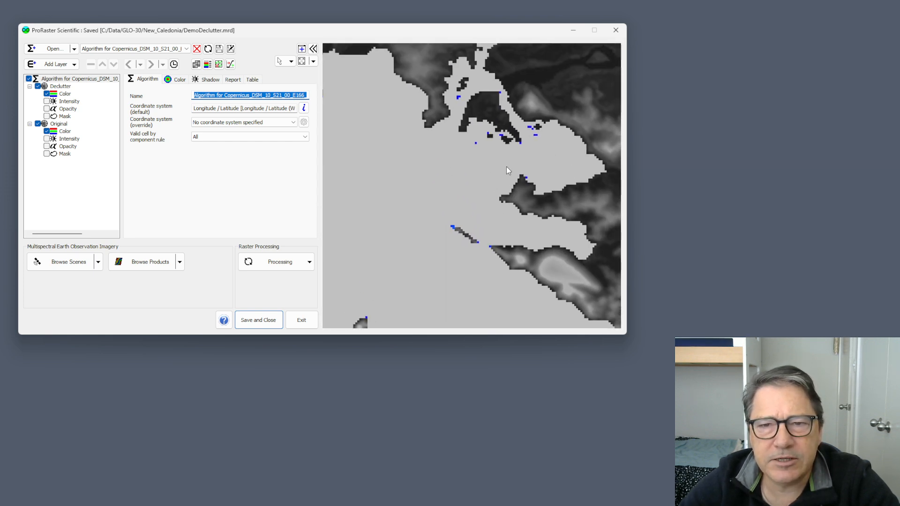
pyautogui.scroll(3, 459, 94)
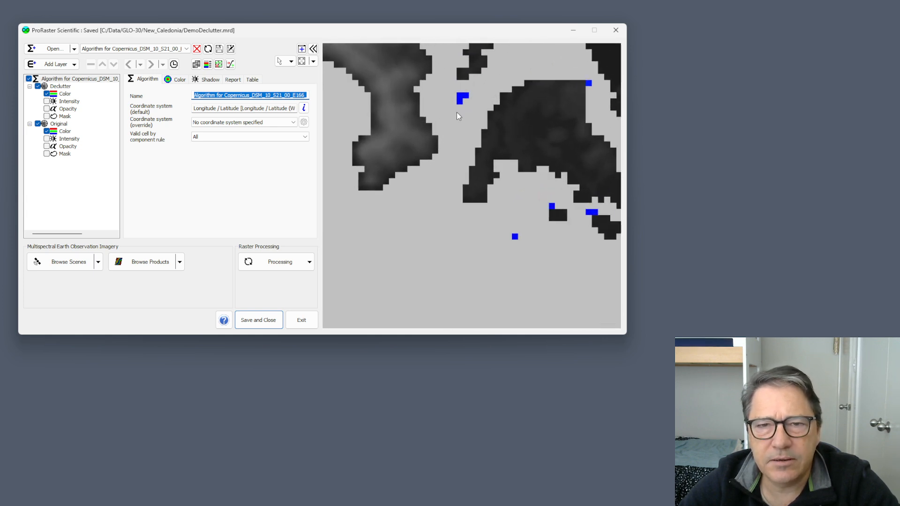
pyautogui.moveTo(544, 260); pyautogui.dragTo(482, 228)
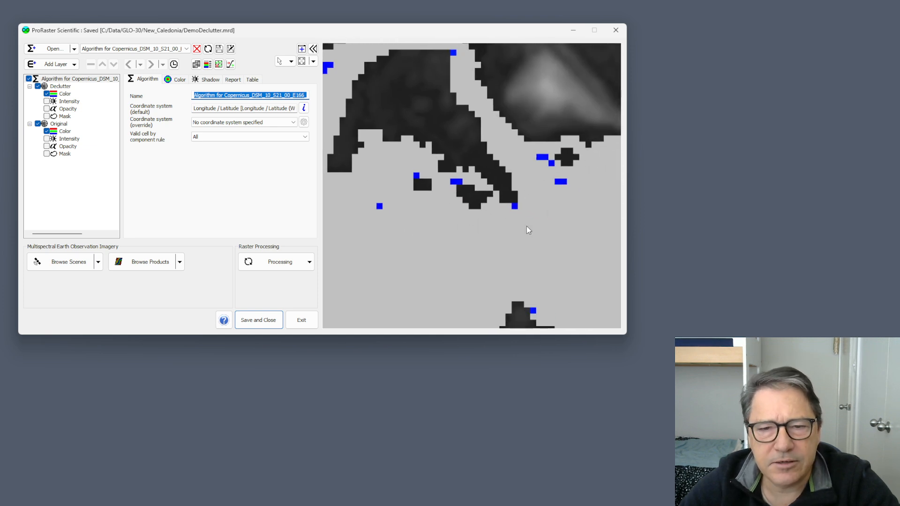
# Unload the current algorithm and start a Declutter operation with C:/Data/GLO-30/New_Caledonia/DEM_Masked_Export.mrr as the source raster
pyautogui.click(197, 49)
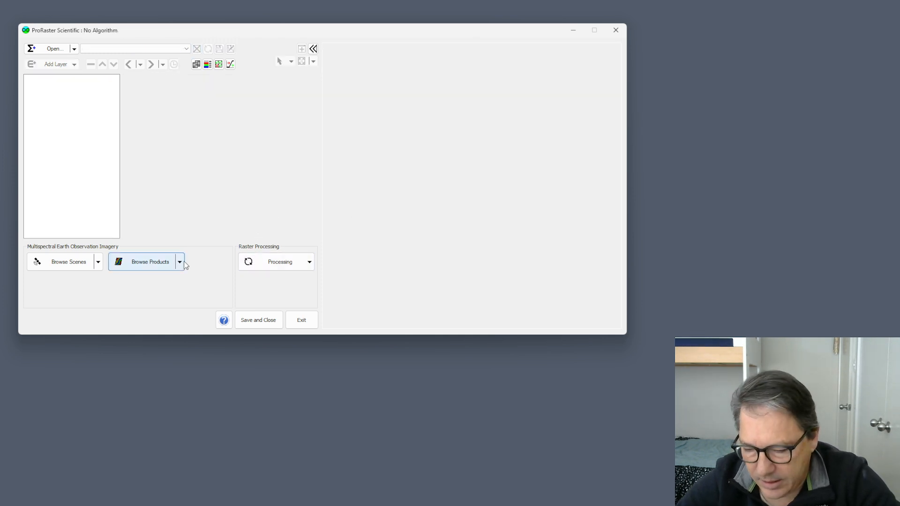
pyautogui.click(300, 263)
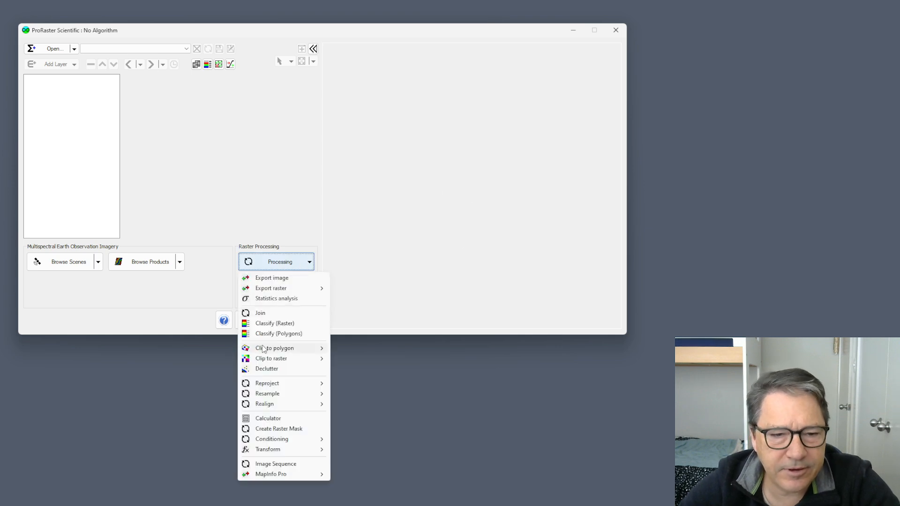
pyautogui.click(266, 369)
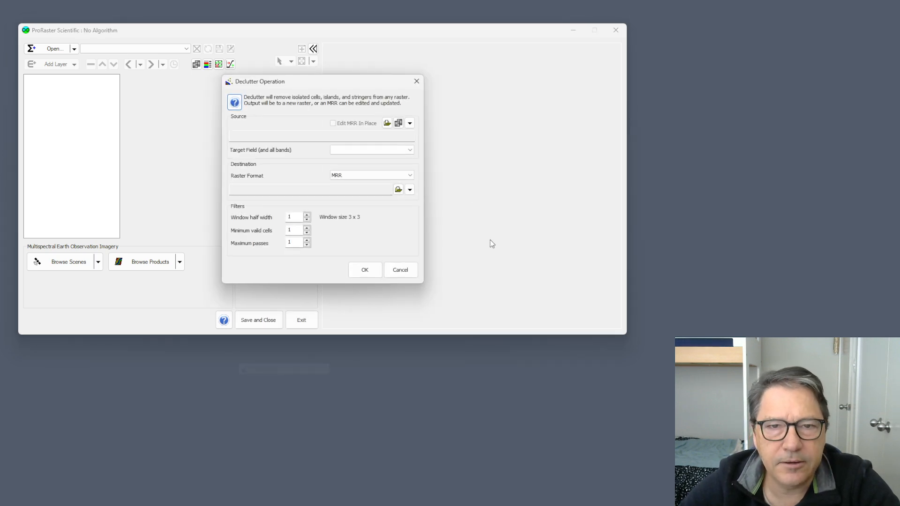
pyautogui.click(409, 123)
pyautogui.moveTo(469, 135)
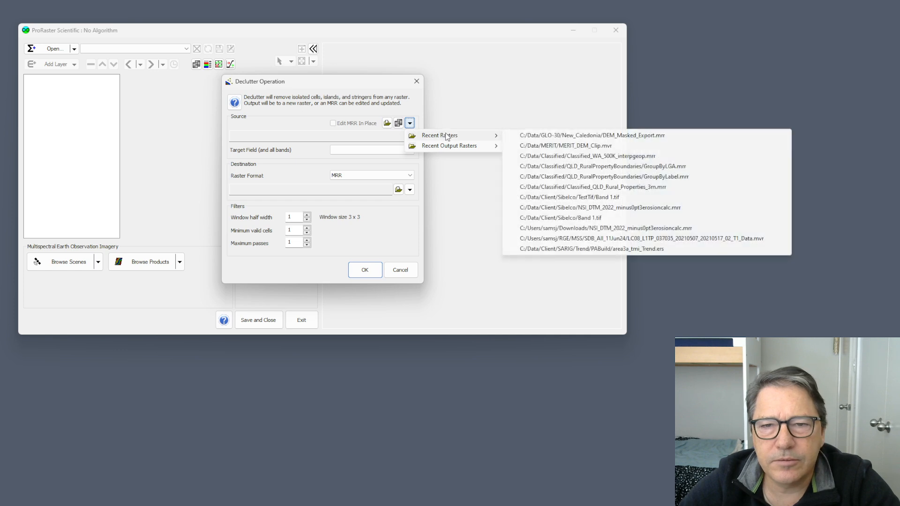
pyautogui.click(563, 135)
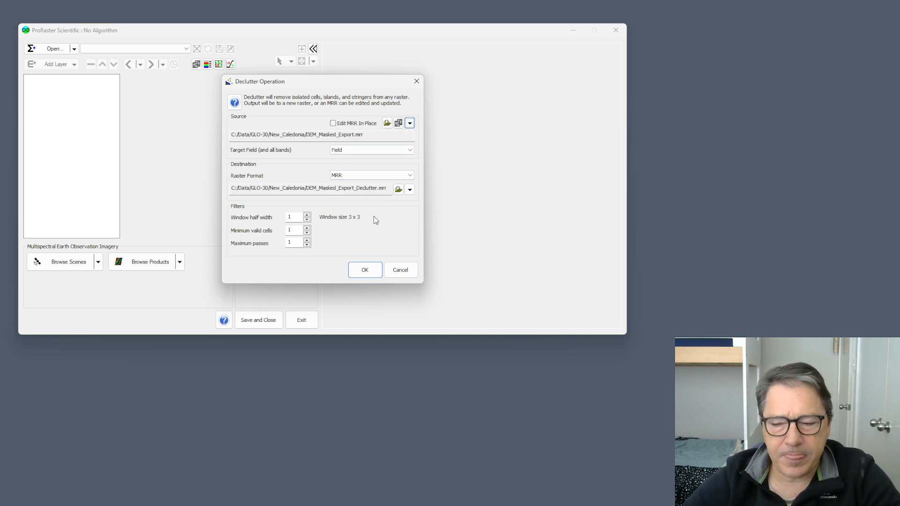
# Run the declutter with window half width 2, minimum valid cells 8 and maximum passes 16, and close the finished processing log
pyautogui.click(307, 214)
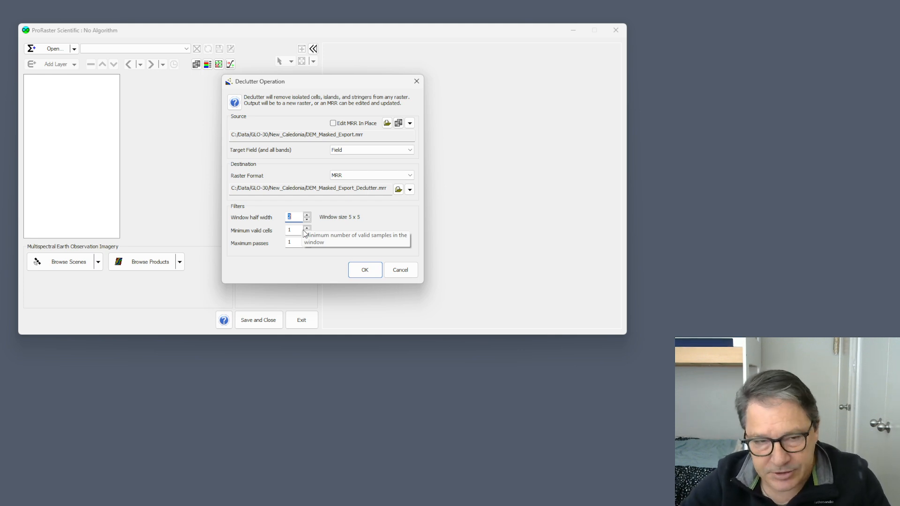
pyautogui.press('Tab')
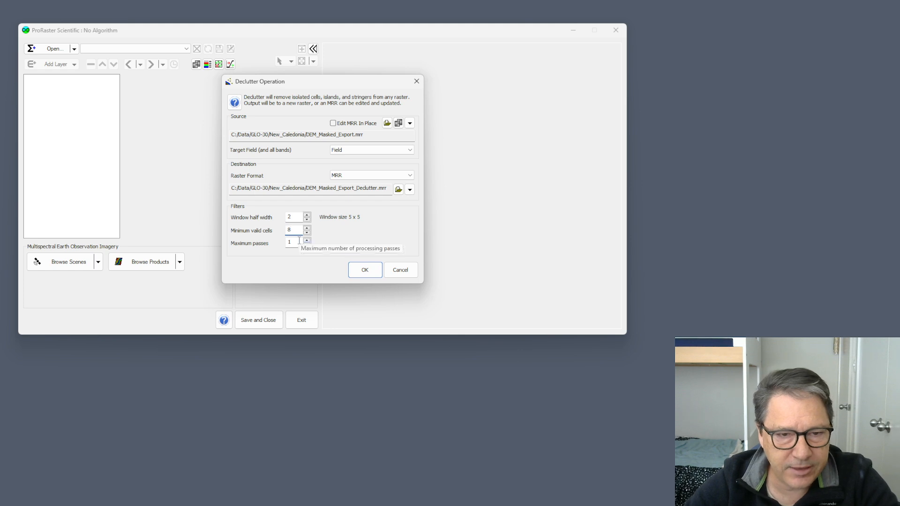
pyautogui.press('Tab')
pyautogui.write('1')
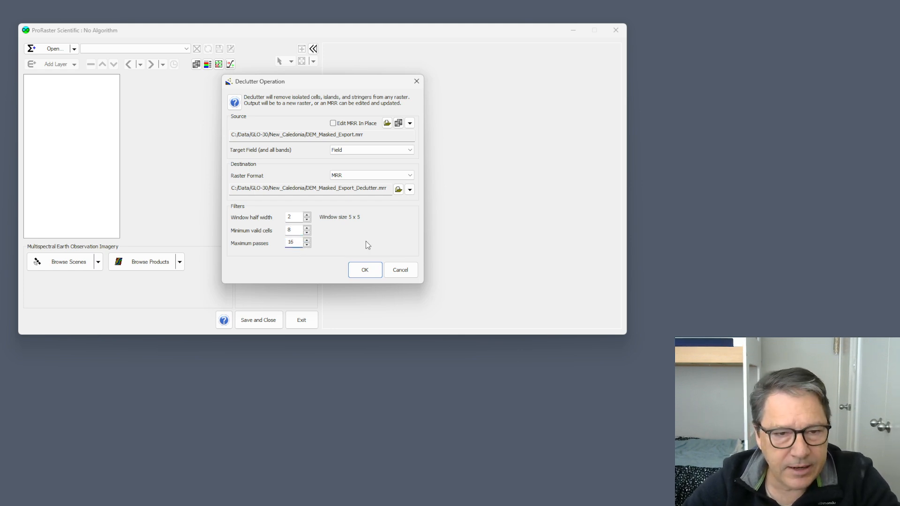
pyautogui.click(368, 271)
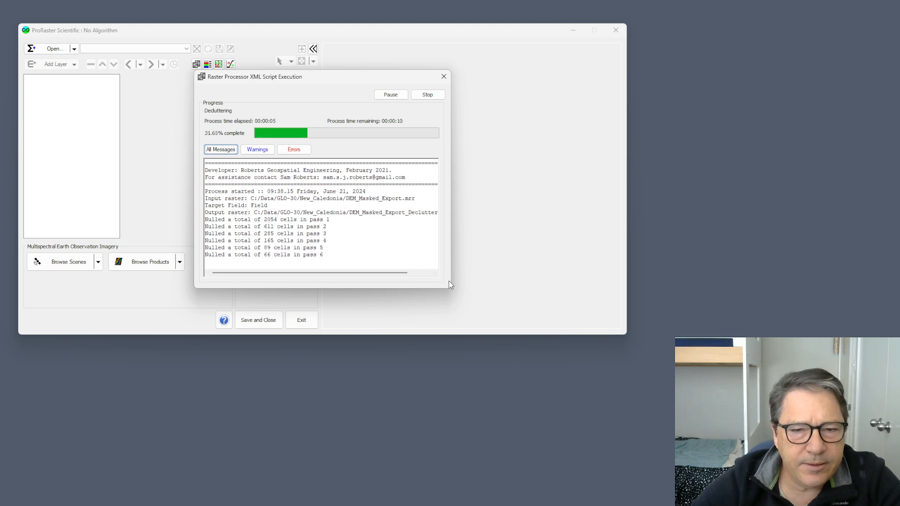
pyautogui.moveTo(448, 289); pyautogui.dragTo(470, 394)
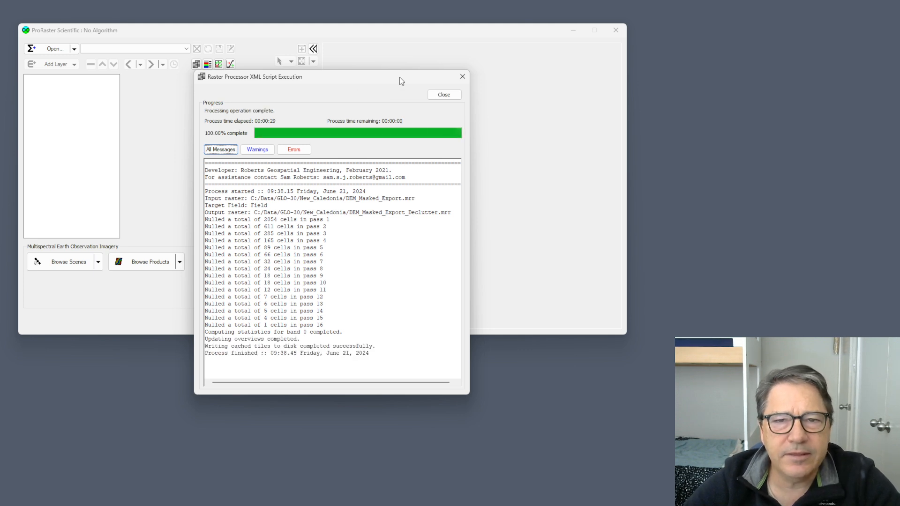
pyautogui.click(444, 94)
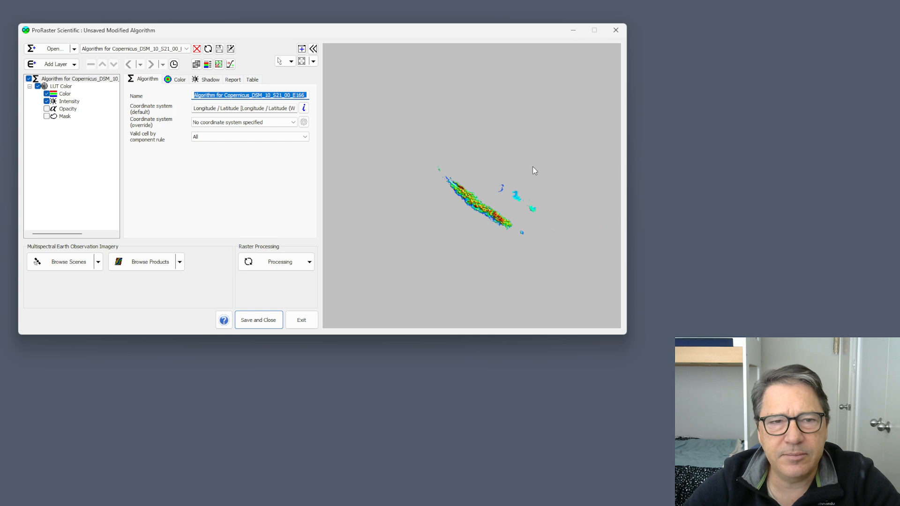
# Unload the unsaved result algorithm without saving it and reopen the recent algorithm DemoDeclutter.mrd
pyautogui.click(197, 48)
pyautogui.click(350, 204)
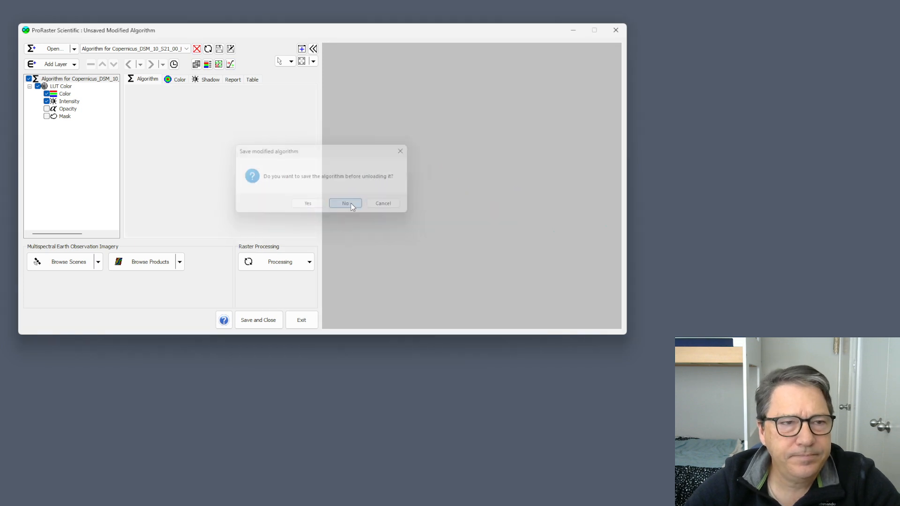
pyautogui.click(74, 49)
pyautogui.click(100, 187)
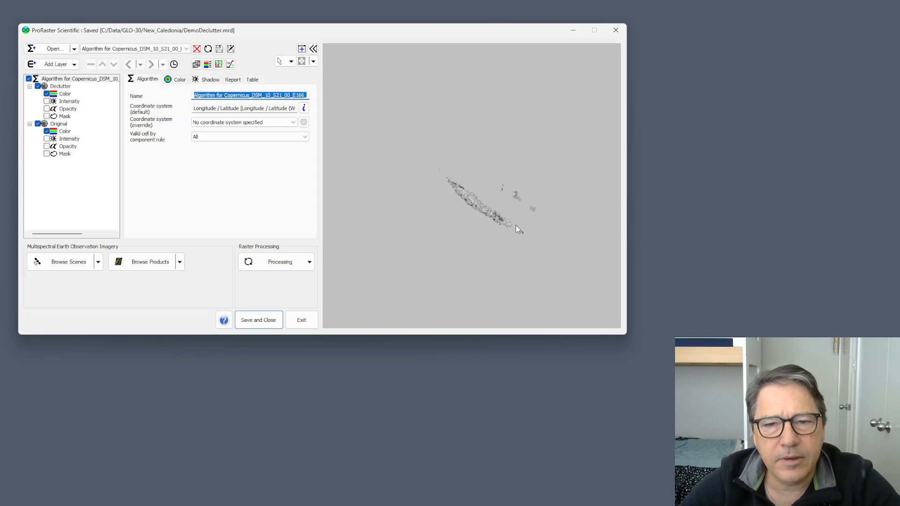
# Examine the southwestern peninsula and the waters just off its southern tip for cells removed by the stricter declutter
pyautogui.scroll(5, 513, 225)
pyautogui.scroll(8, 510, 225)
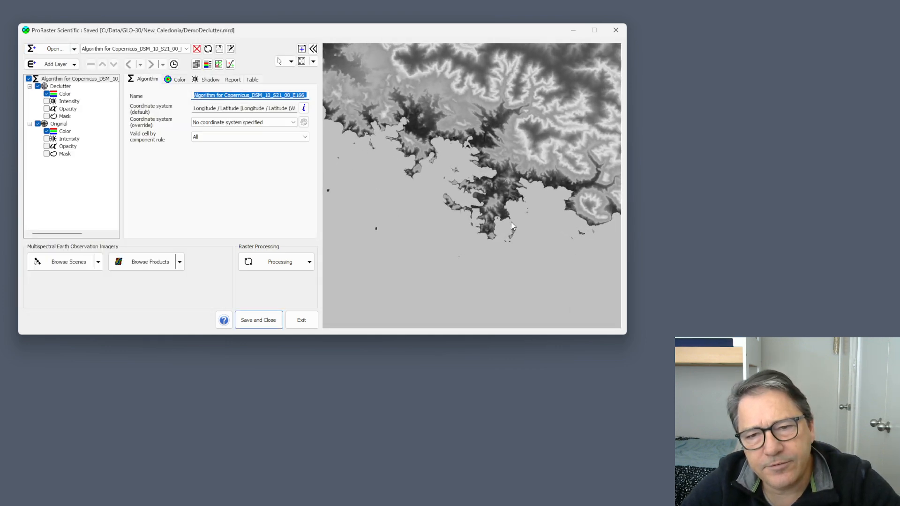
pyautogui.scroll(-3, 513, 245)
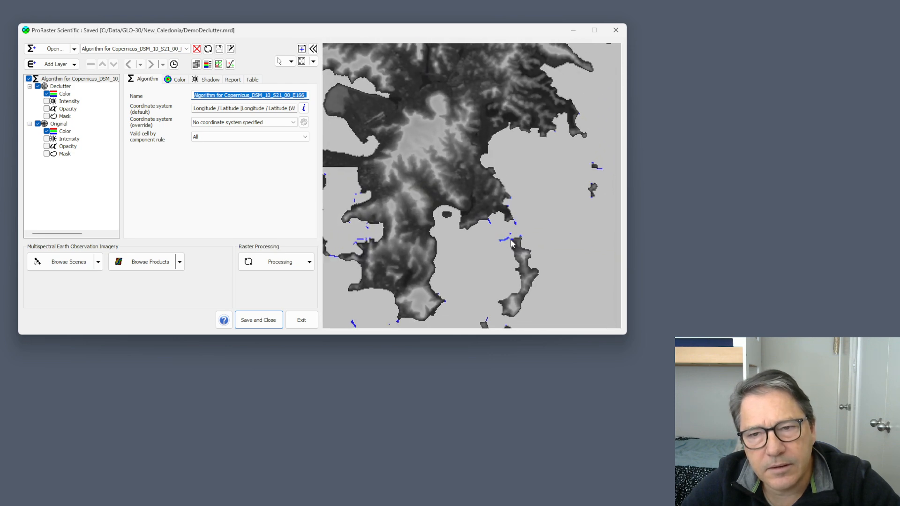
pyautogui.moveTo(488, 258); pyautogui.dragTo(564, 199)
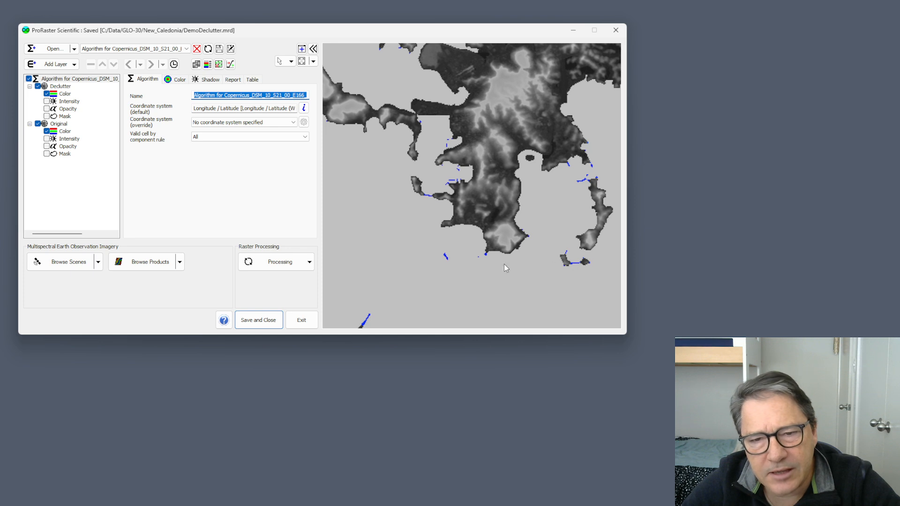
pyautogui.scroll(6, 469, 238)
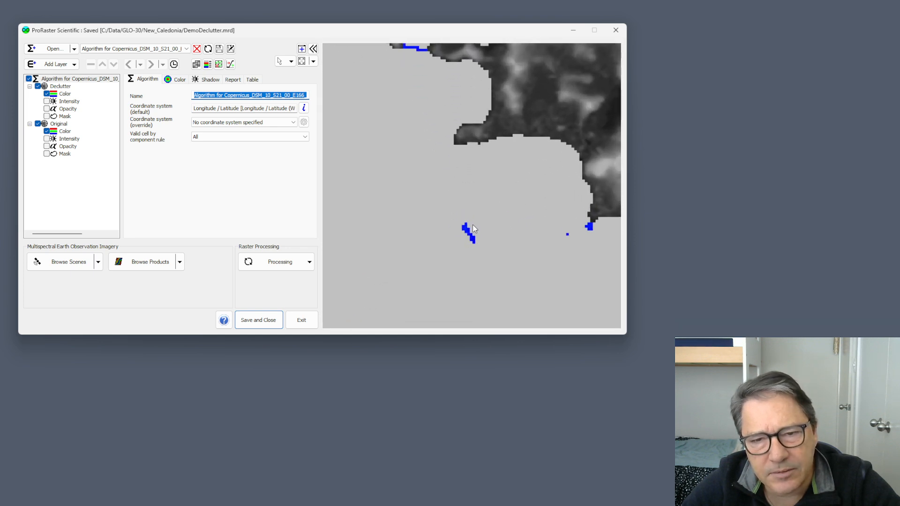
pyautogui.scroll(-5, 484, 239)
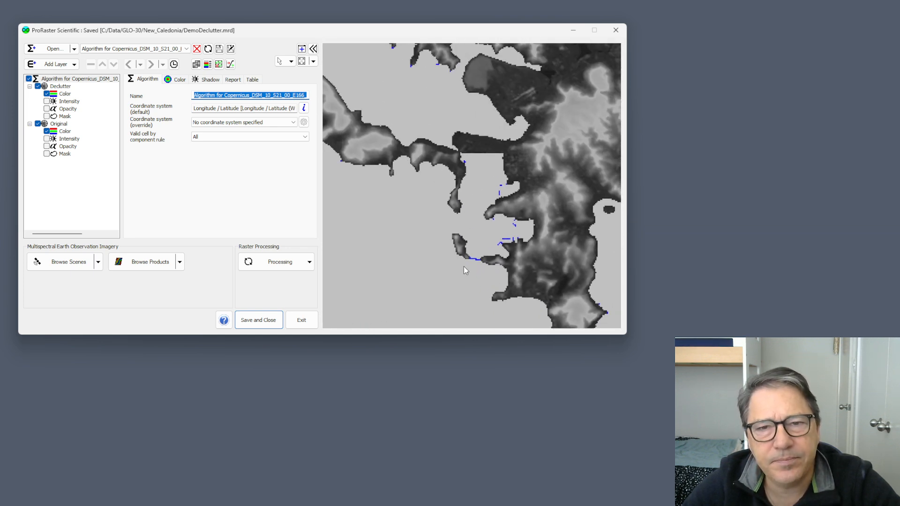
# Examine the bays north of the peninsula, including the narrow islet and the small island cluster, for removed cells
pyautogui.moveTo(477, 198); pyautogui.dragTo(508, 288)
pyautogui.moveTo(454, 173); pyautogui.dragTo(498, 261)
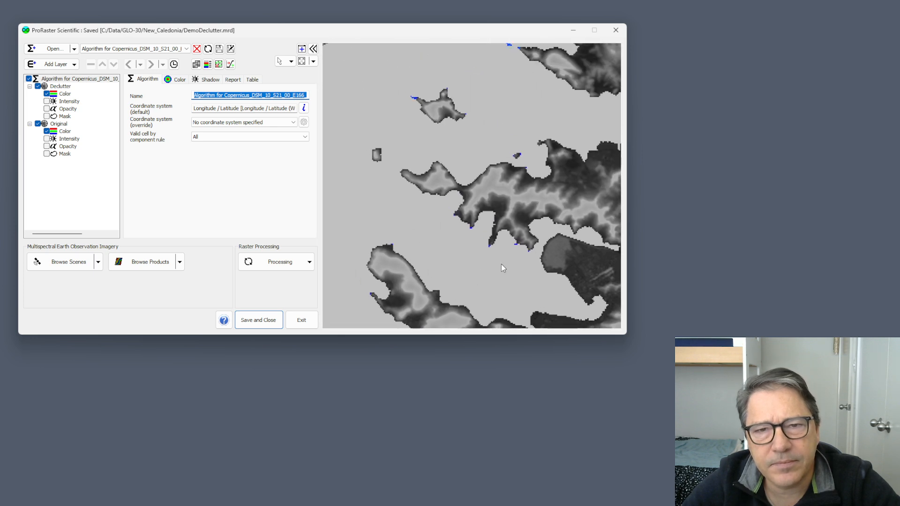
pyautogui.scroll(4, 488, 147)
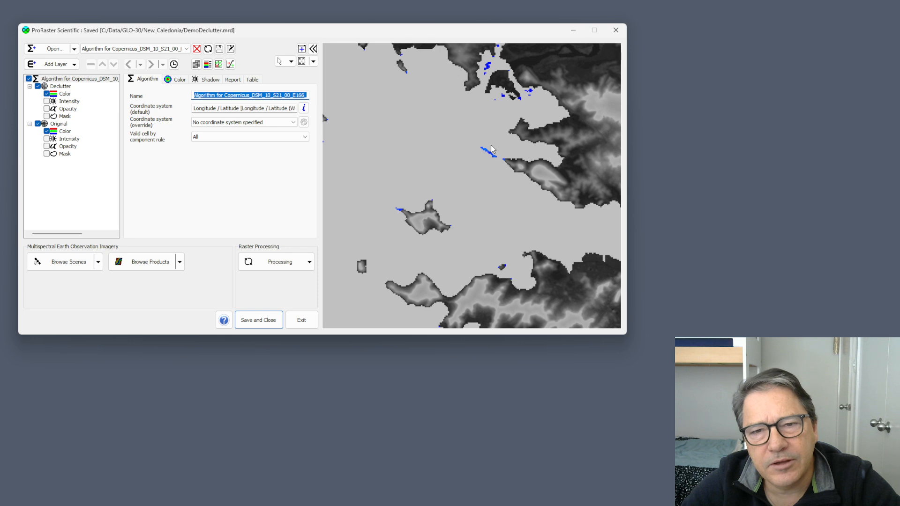
pyautogui.scroll(1, 488, 158)
pyautogui.scroll(-6, 495, 189)
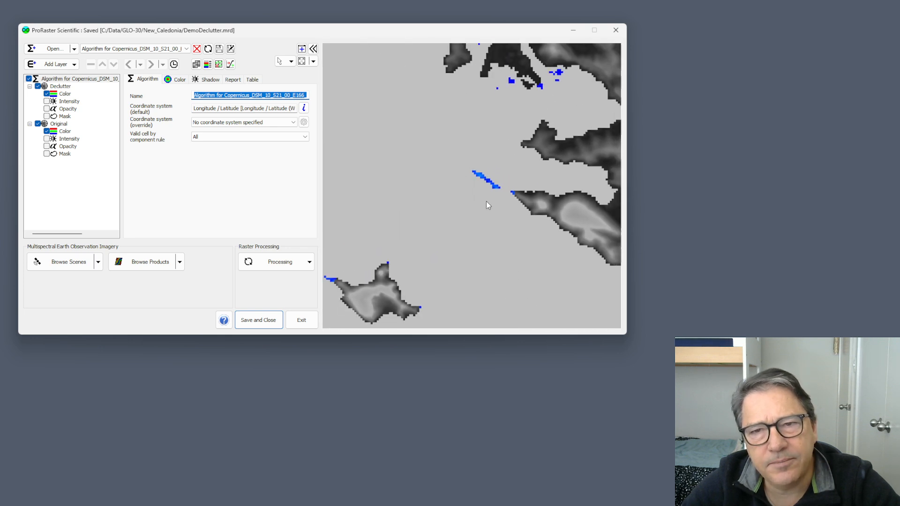
pyautogui.scroll(5, 504, 202)
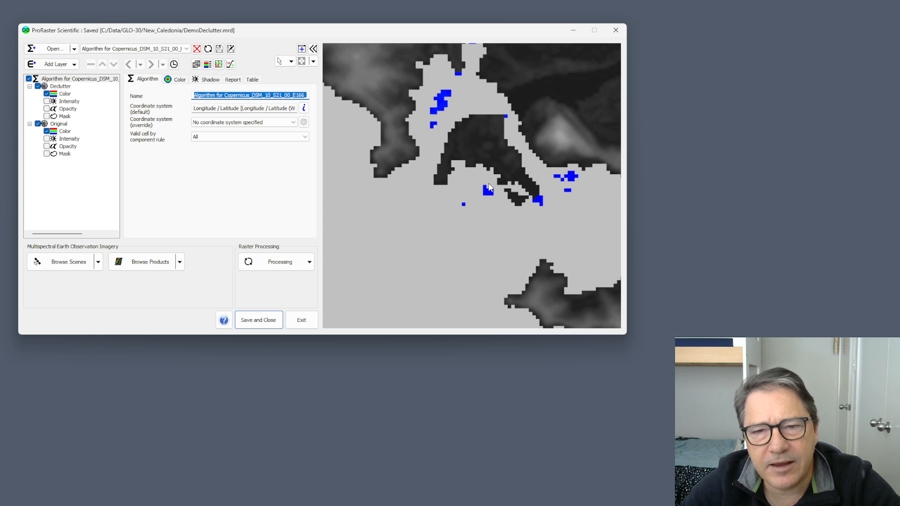
pyautogui.scroll(-5, 544, 216)
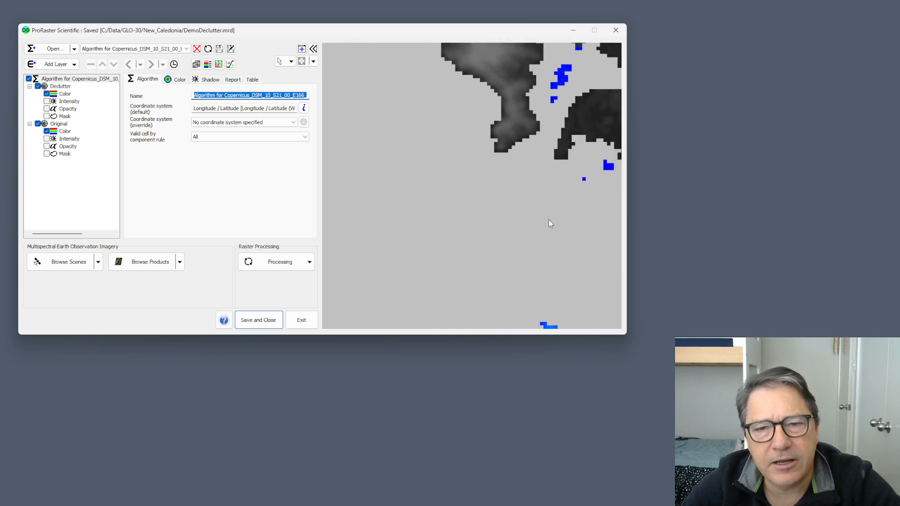
pyautogui.scroll(2, 535, 137)
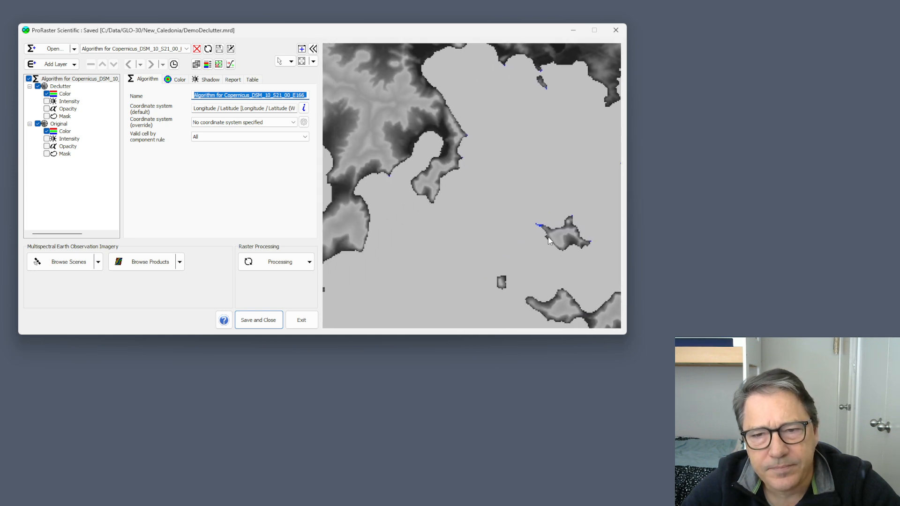
# Examine the headlands, narrow offshore island and coastline farther northwest for removed stringers and edge cells
pyautogui.moveTo(460, 239); pyautogui.dragTo(548, 195)
pyautogui.scroll(4, 454, 215)
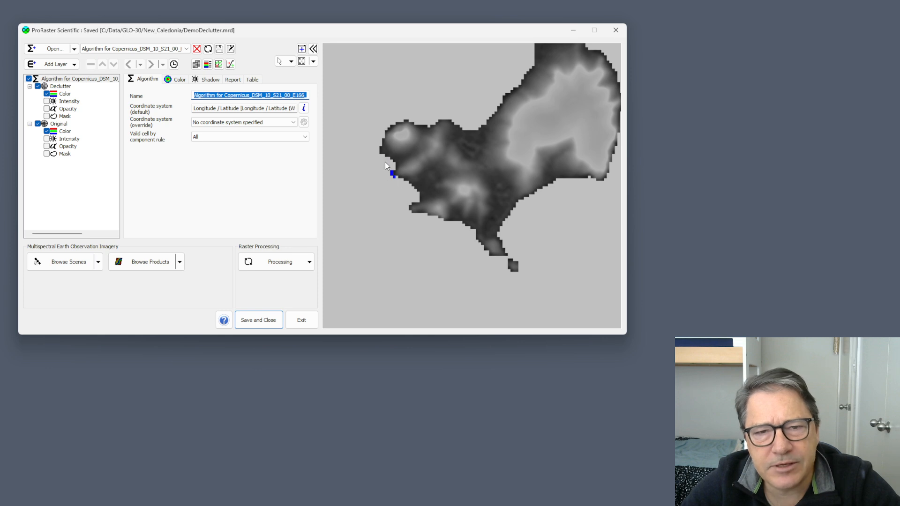
pyautogui.scroll(5, 385, 174)
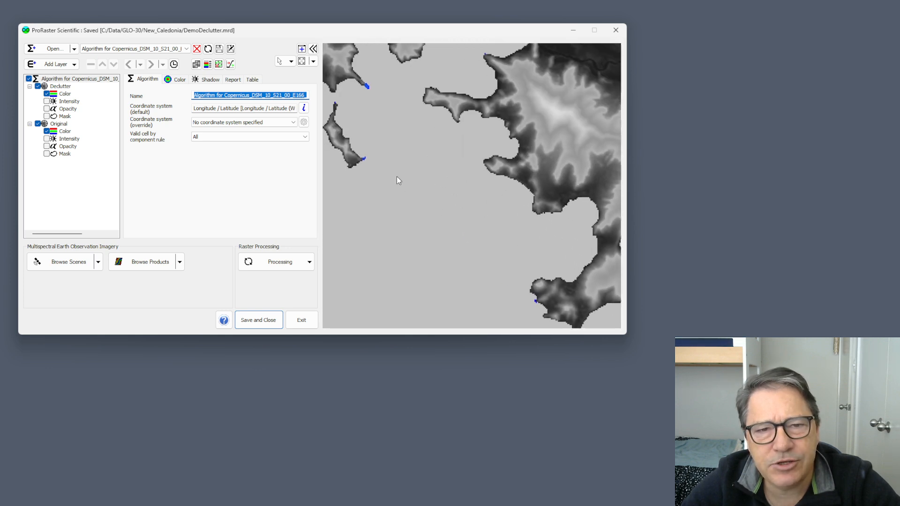
pyautogui.moveTo(397, 178); pyautogui.dragTo(488, 230)
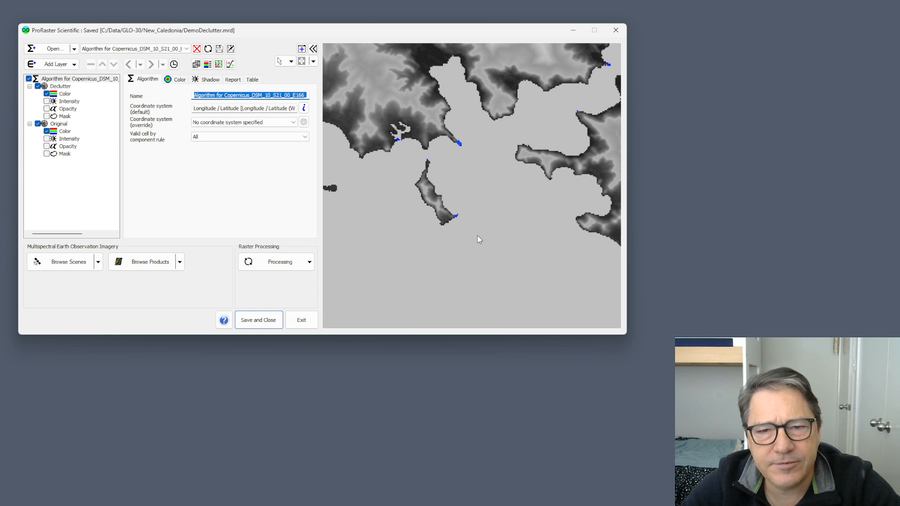
pyautogui.moveTo(346, 215); pyautogui.dragTo(524, 232)
pyautogui.scroll(-2, 524, 233)
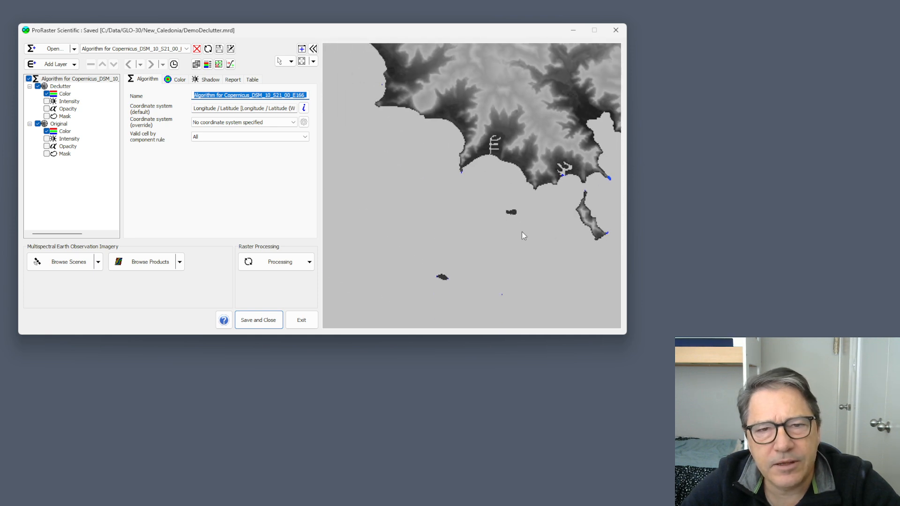
pyautogui.moveTo(378, 147); pyautogui.dragTo(497, 240)
pyautogui.scroll(2, 499, 229)
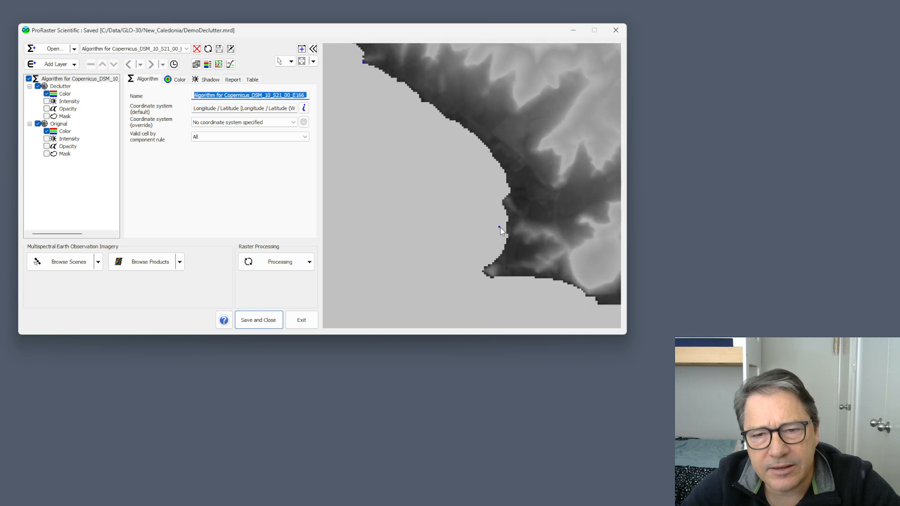
pyautogui.scroll(-2, 501, 230)
# Examine the island group and the black flat headland farther up the west coast for removed islets and stringers
pyautogui.moveTo(395, 169); pyautogui.dragTo(565, 297)
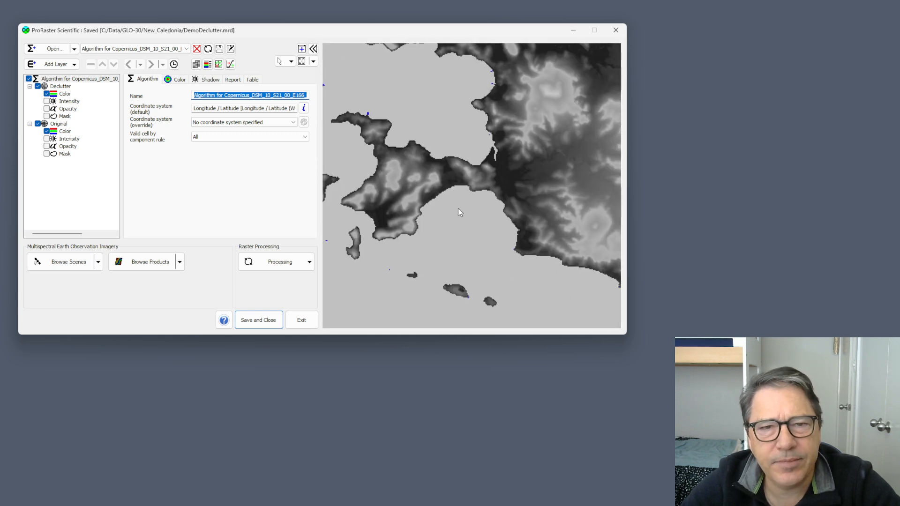
pyautogui.moveTo(459, 210); pyautogui.dragTo(576, 280)
pyautogui.moveTo(491, 168); pyautogui.dragTo(516, 248)
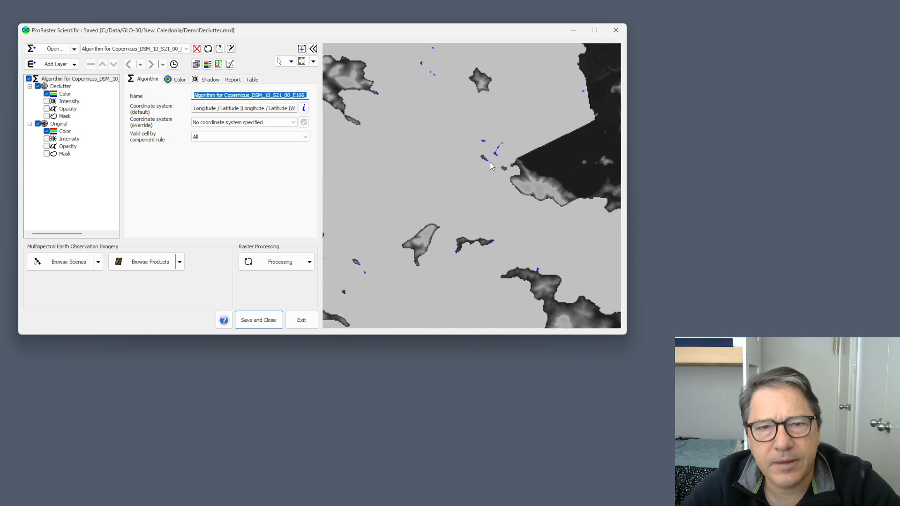
pyautogui.scroll(2, 513, 144)
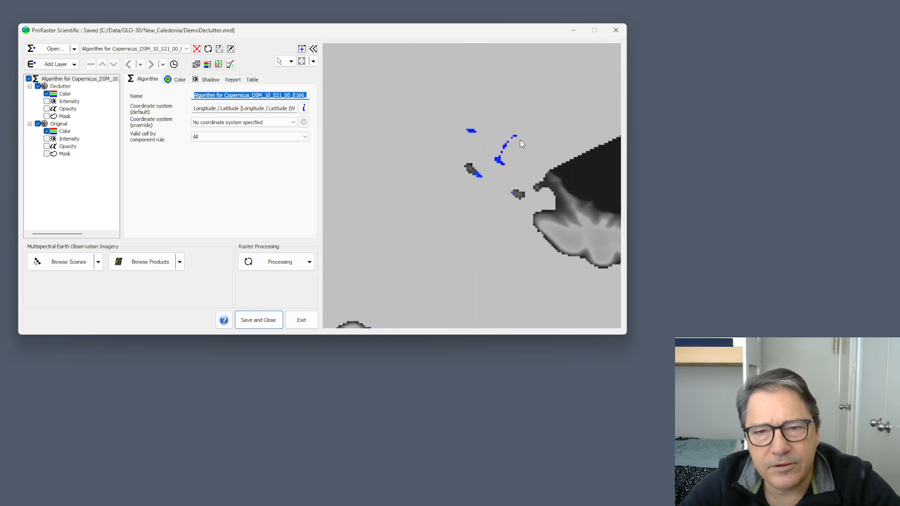
pyautogui.scroll(-3, 493, 186)
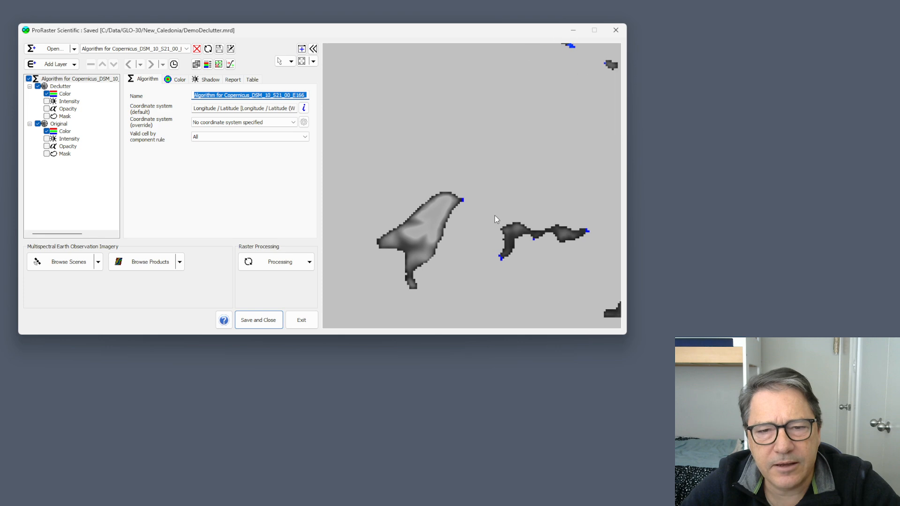
pyautogui.scroll(-4, 491, 220)
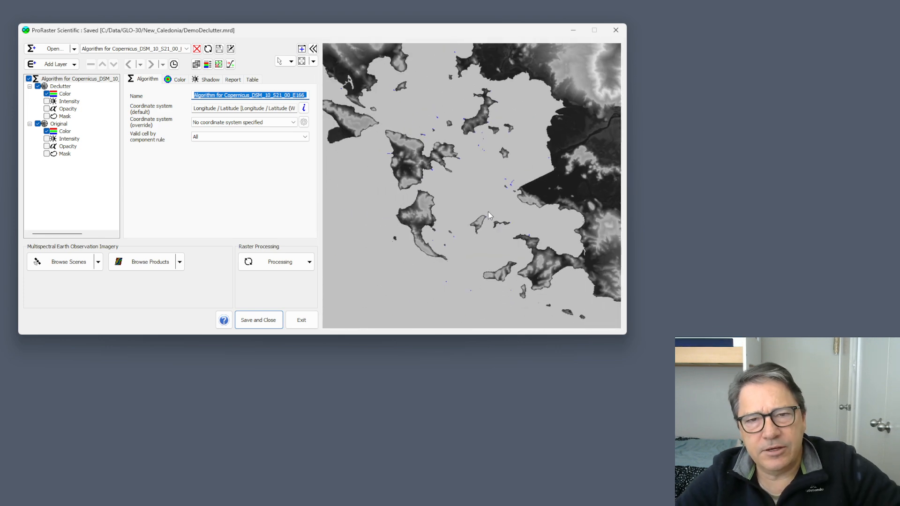
pyautogui.moveTo(488, 212); pyautogui.dragTo(485, 292)
pyautogui.scroll(-3, 482, 269)
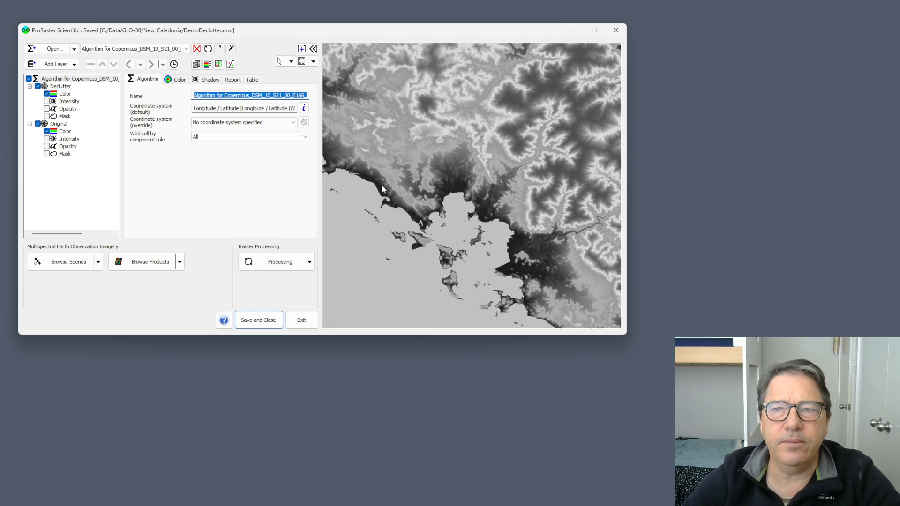
# Set up another Declutter operation on the recent raster C:/Data/GLO-30/New_Caledonia/DEM_Masked_Export.mrr with in-place MRR editing enabled
pyautogui.click(308, 262)
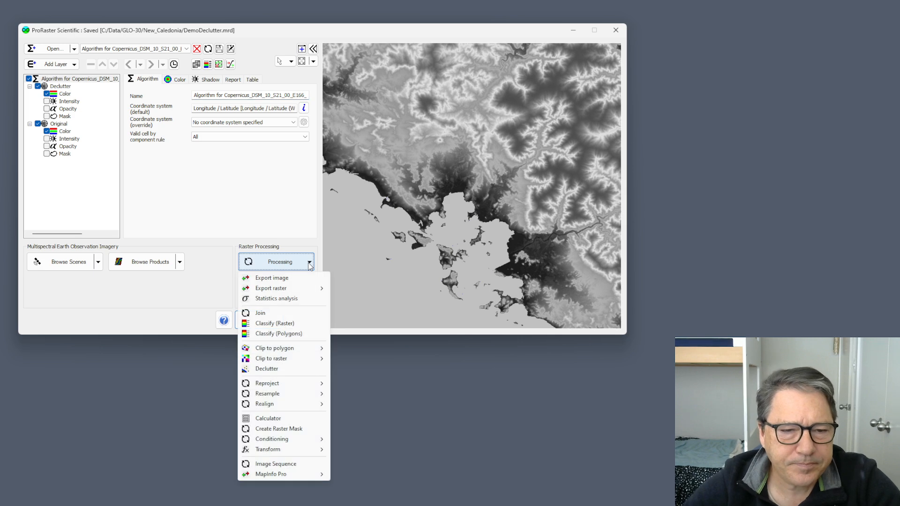
pyautogui.click(267, 369)
pyautogui.moveTo(321, 86); pyautogui.dragTo(432, 85)
pyautogui.click(525, 125)
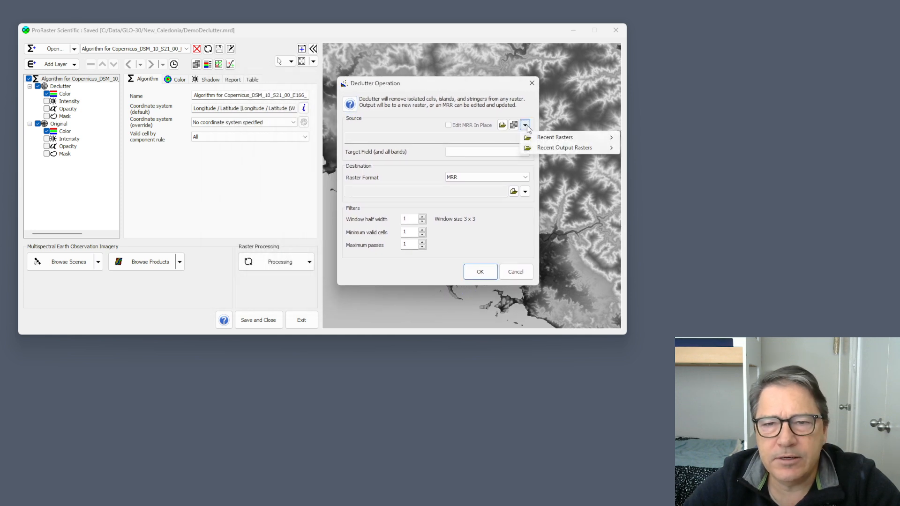
pyautogui.moveTo(554, 138)
pyautogui.click(321, 136)
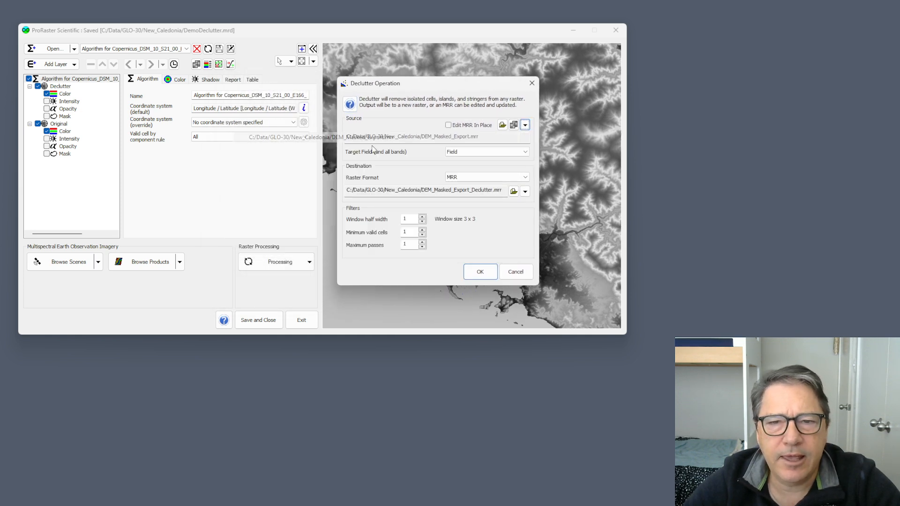
pyautogui.click(462, 126)
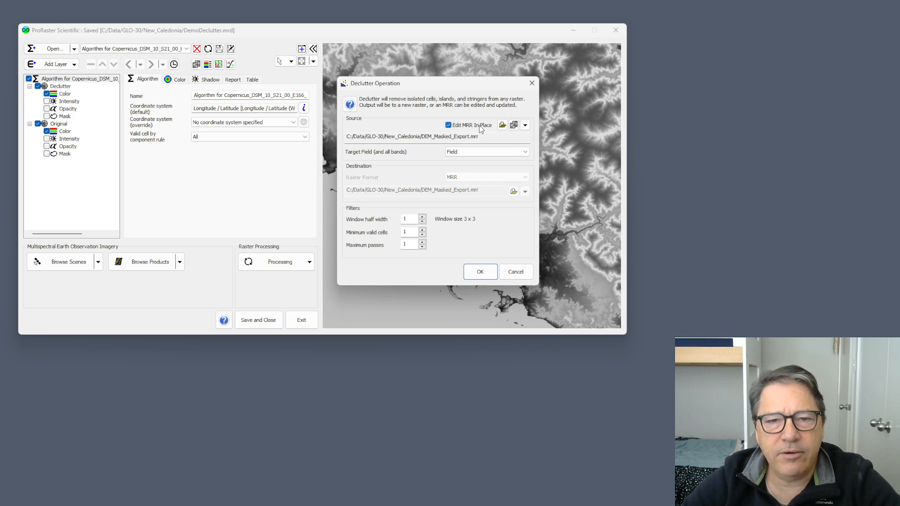